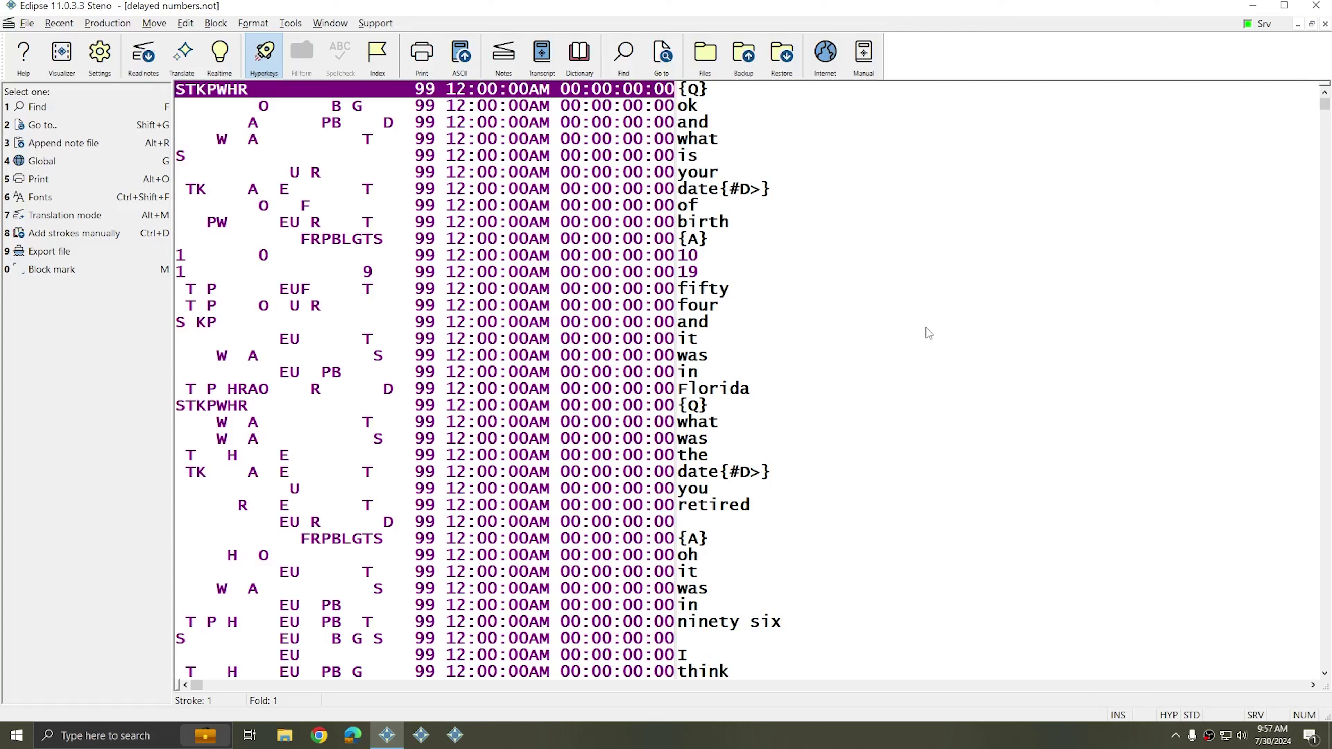
Examine the date{#D>} entry in the birth-date question and the block of number strokes in its answer
{"action": "left_click", "coordinate": [670, 239]}
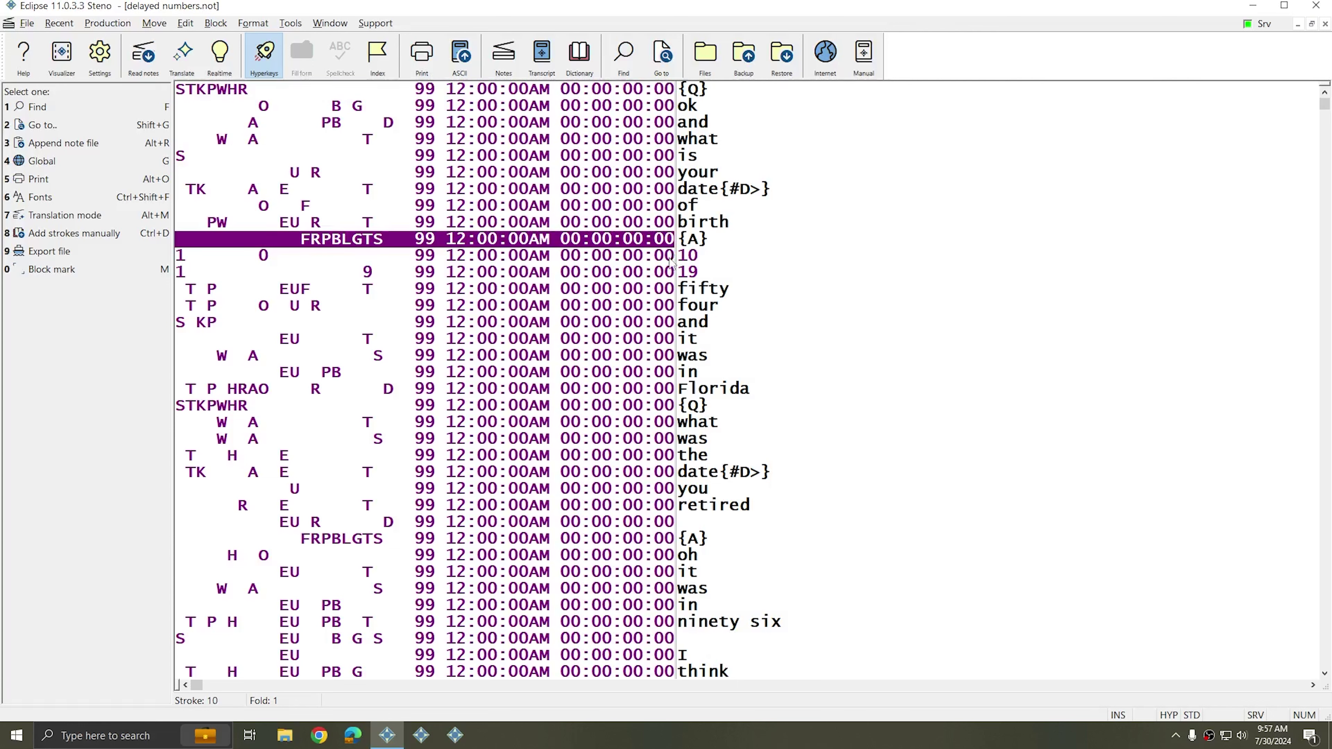
{"action": "left_click", "coordinate": [669, 256]}
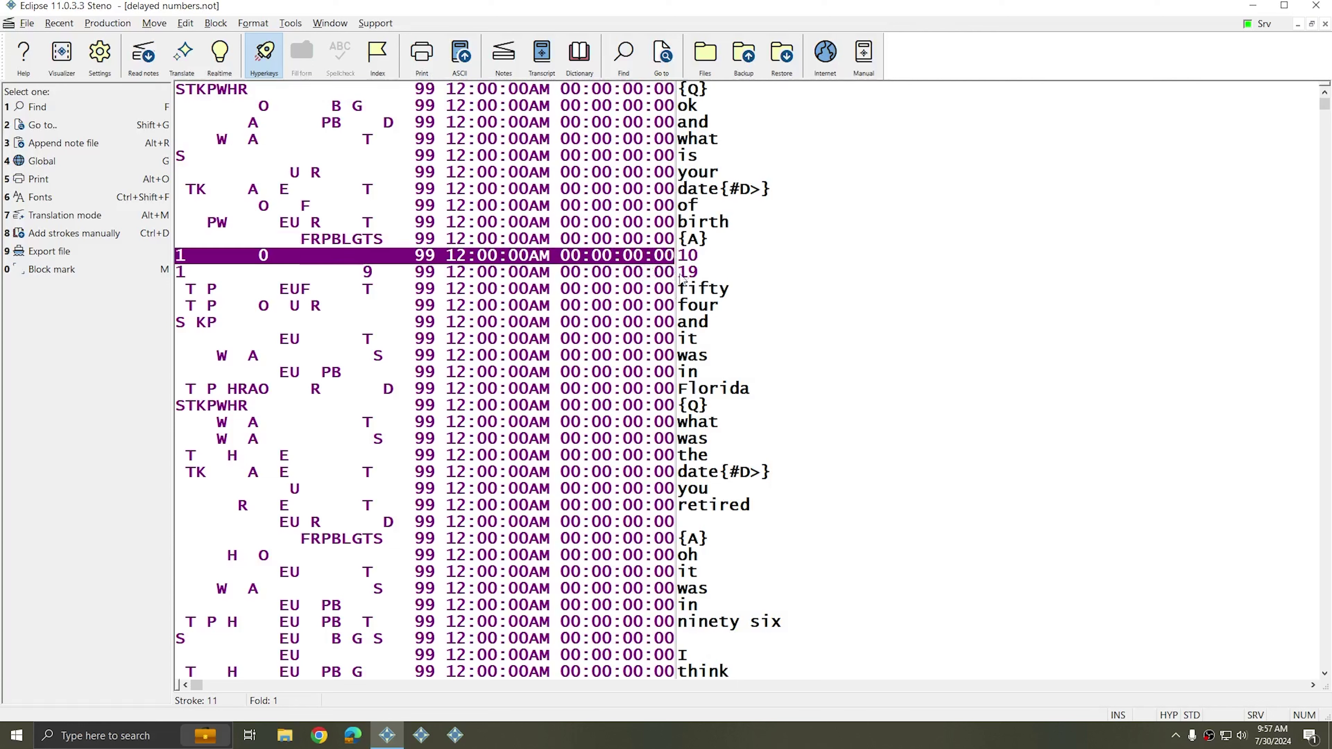
{"action": "left_click_drag", "start_coordinate": [662, 290], "coordinate": [662, 309]}
{"action": "left_click", "coordinate": [663, 309]}
{"action": "left_click", "coordinate": [657, 257]}
{"action": "mouse_move", "coordinate": [656, 257]}
{"action": "left_mouse_down"}
{"action": "mouse_move", "coordinate": [670, 242]}
{"action": "mouse_move", "coordinate": [669, 327]}
{"action": "left_mouse_up"}
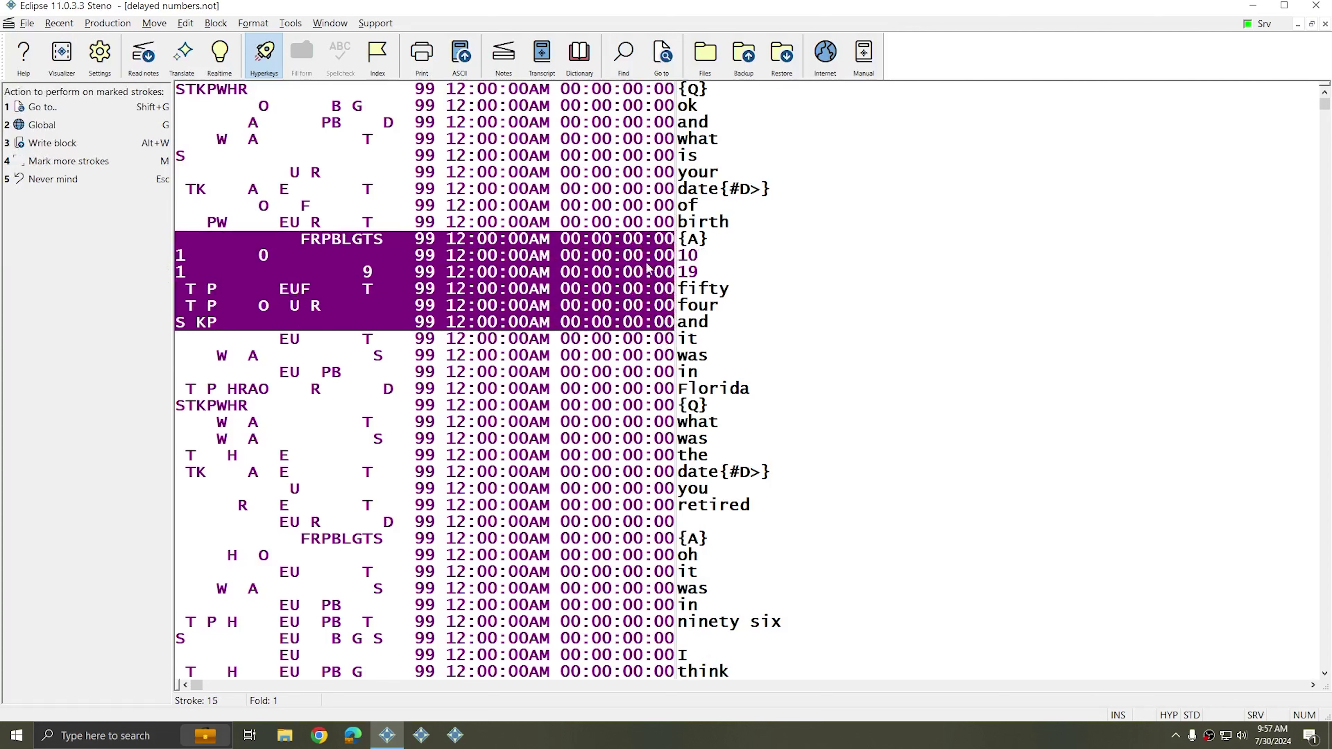
{"action": "left_click", "coordinate": [654, 192]}
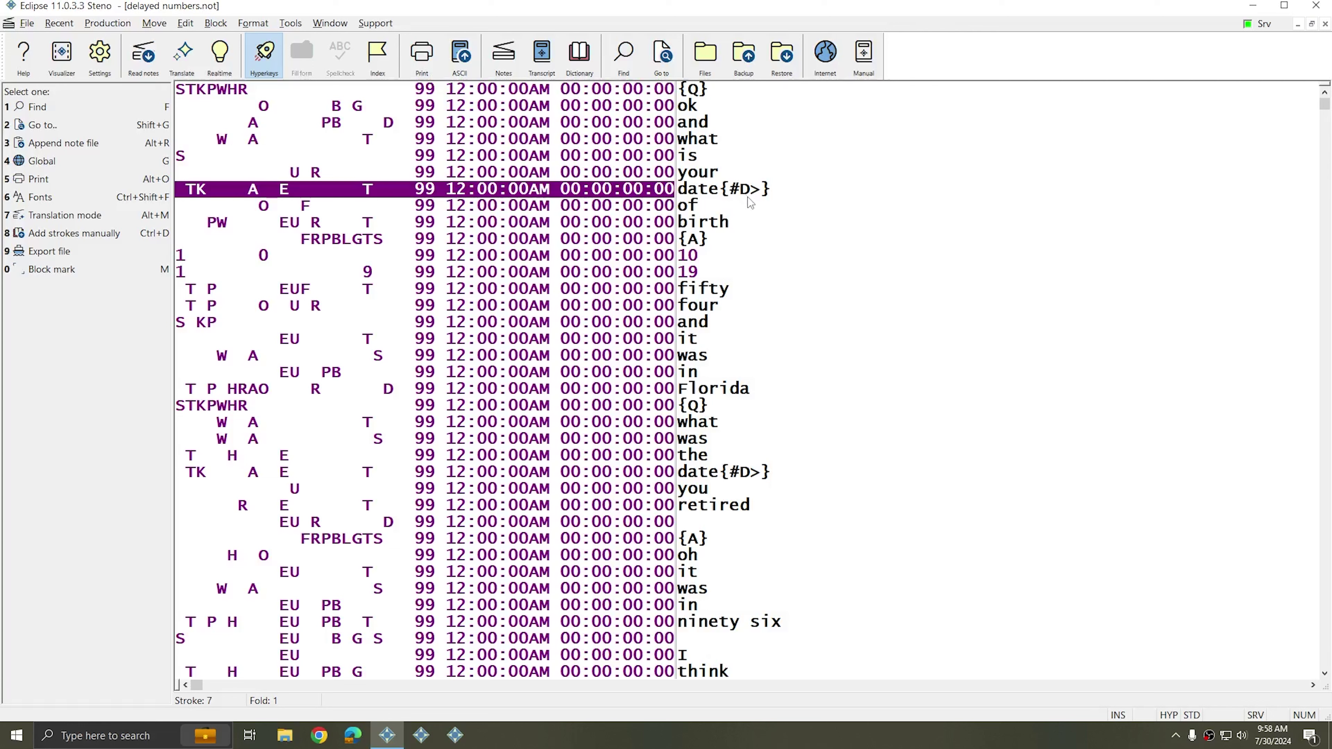
{"action": "left_click_drag", "start_coordinate": [667, 260], "coordinate": [660, 313]}
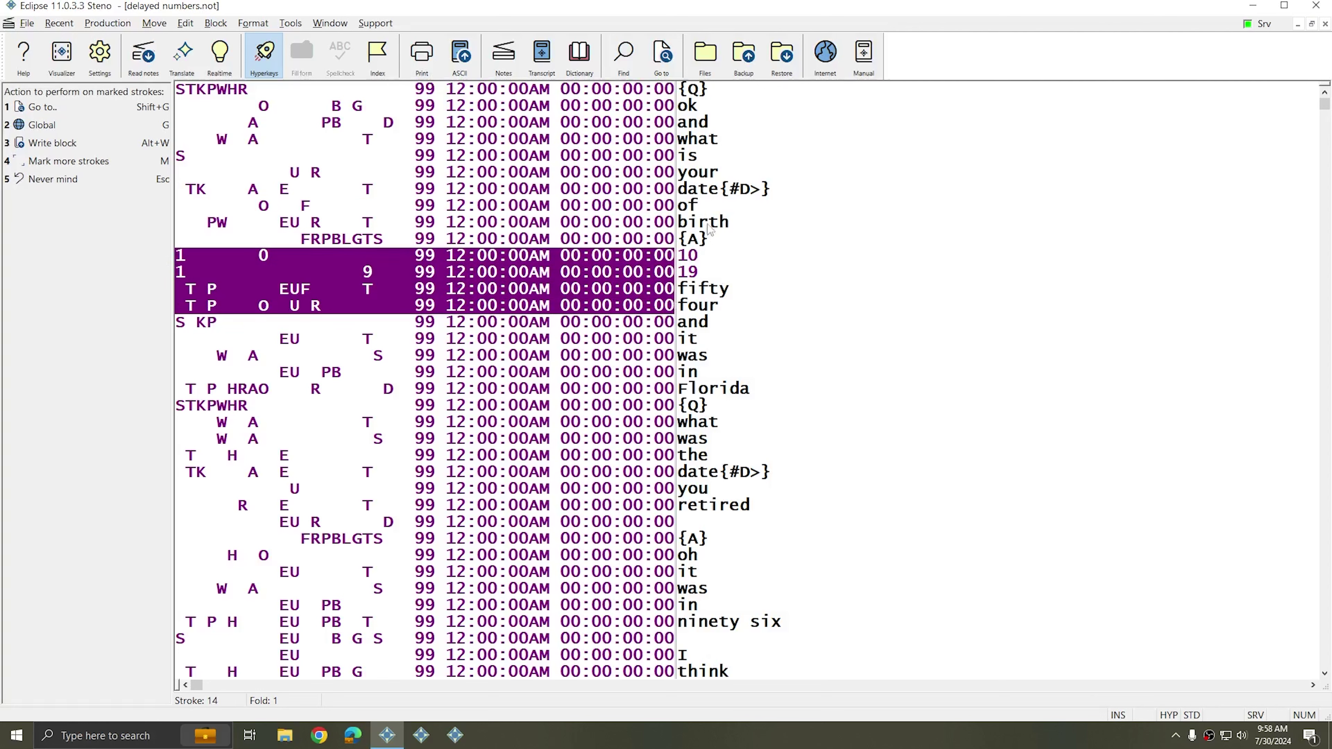
{"action": "key", "text": "Escape"}
{"action": "left_click_drag", "start_coordinate": [666, 255], "coordinate": [689, 304]}
{"action": "left_click", "coordinate": [682, 355]}
Examine the date{#D>} entry in the retirement question and the "ninety six" stroke in its answer
{"action": "scroll", "coordinate": [665, 242], "scroll_direction": "down", "scroll_amount": 5}
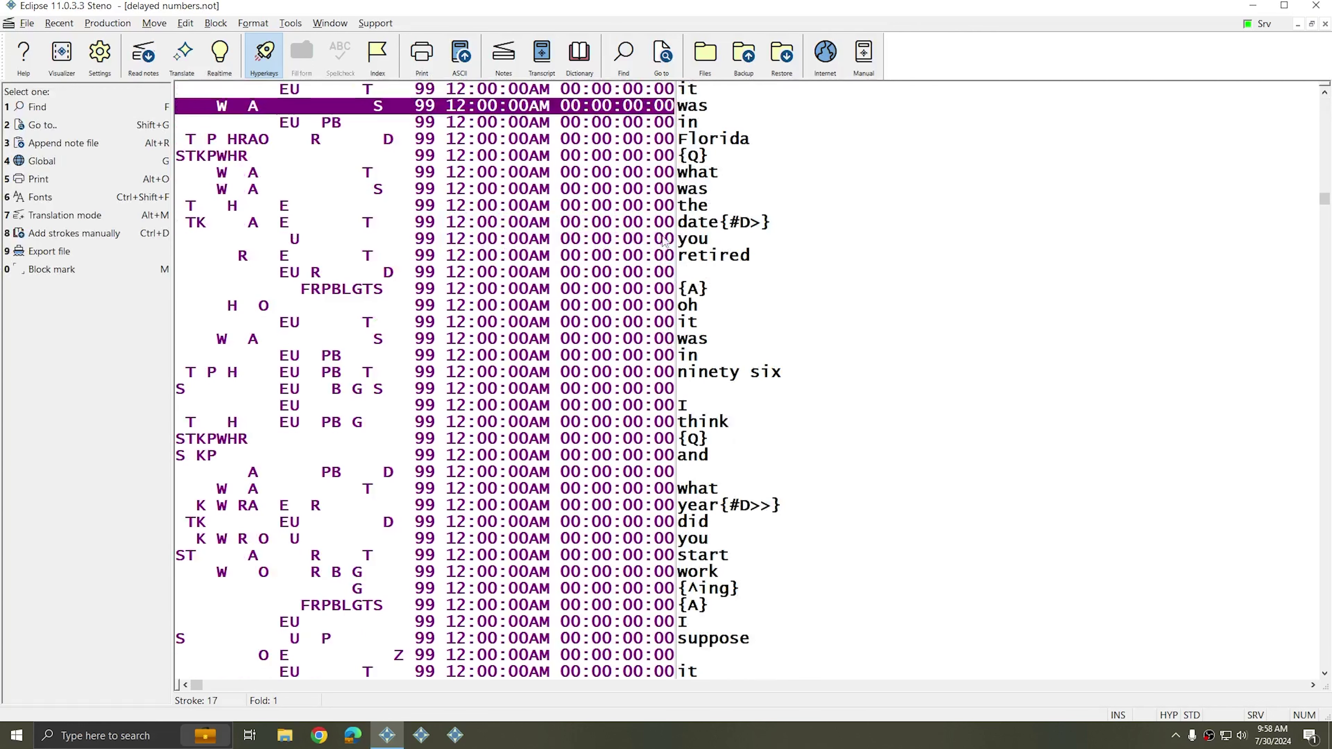
{"action": "left_click", "coordinate": [665, 224]}
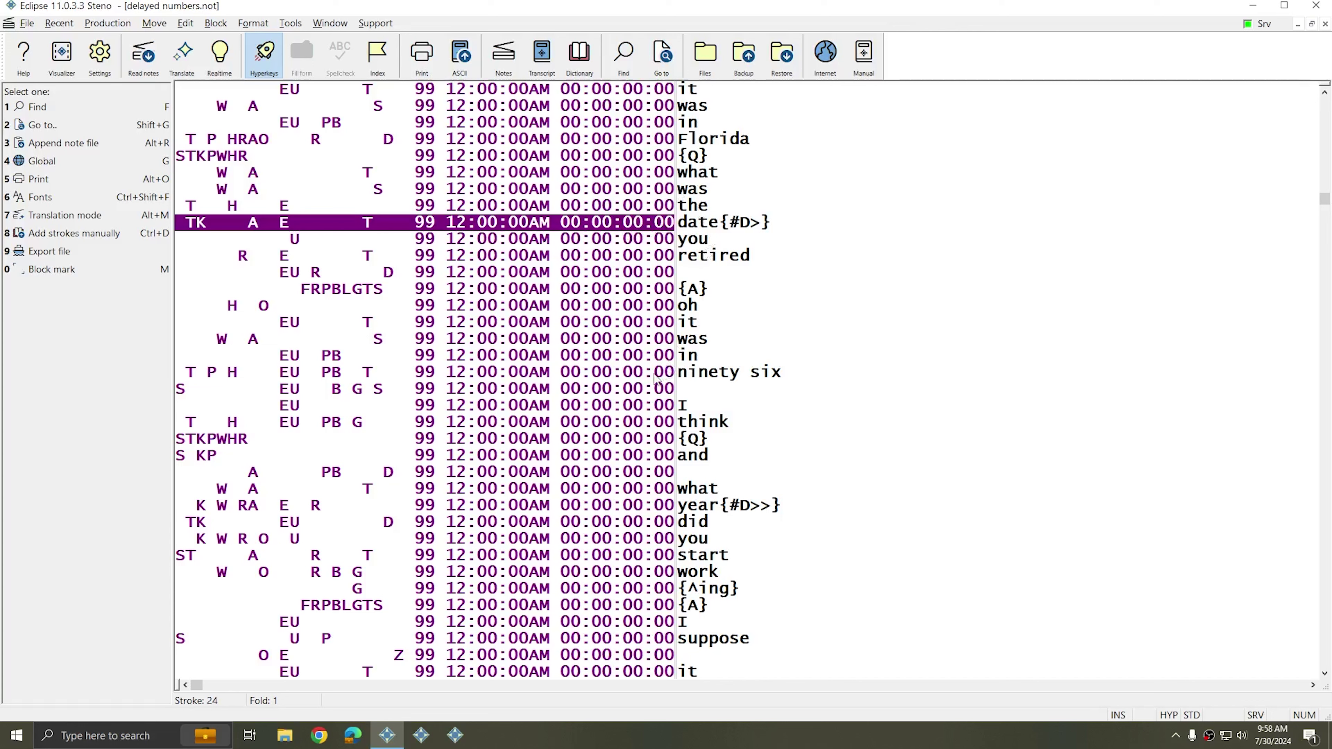
{"action": "left_click", "coordinate": [638, 374]}
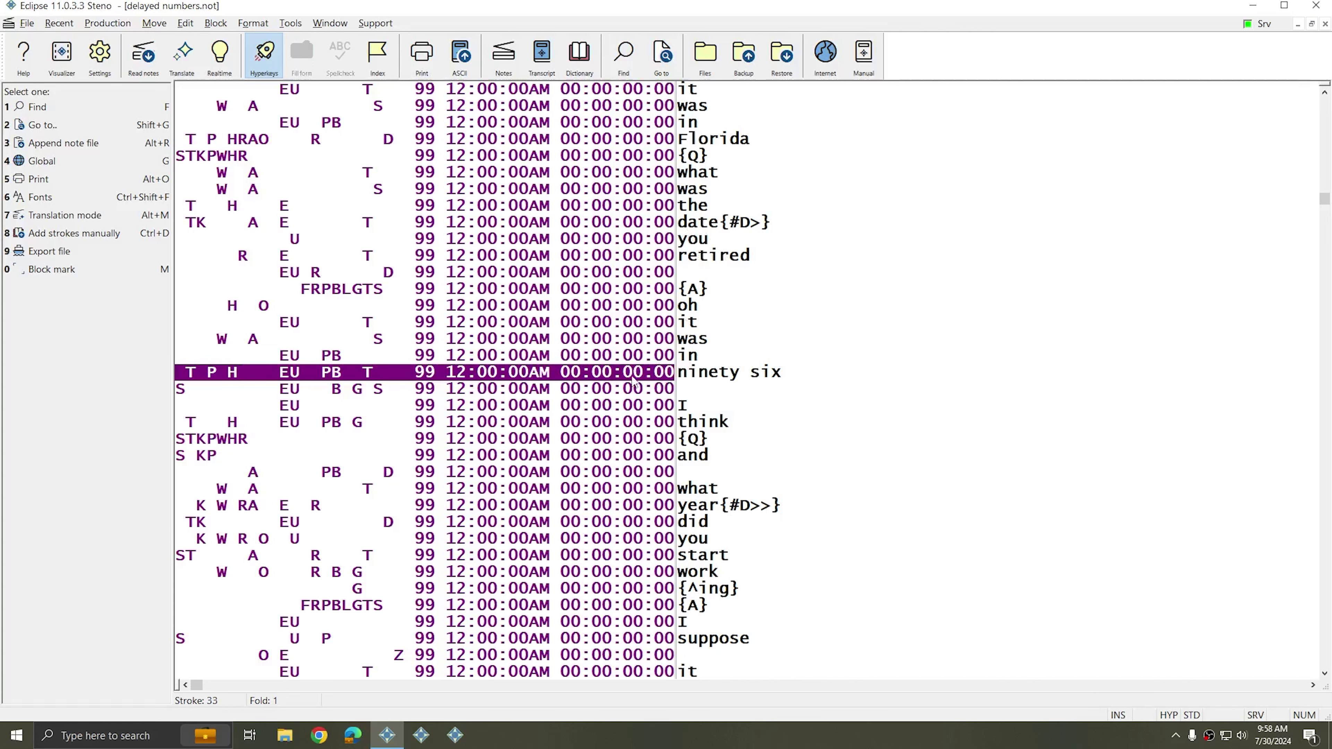
Examine the year{#D>>} entry in the start-working question and the separate 8 and 6 strokes in its answer
{"action": "scroll", "coordinate": [643, 378], "scroll_direction": "down", "scroll_amount": 5}
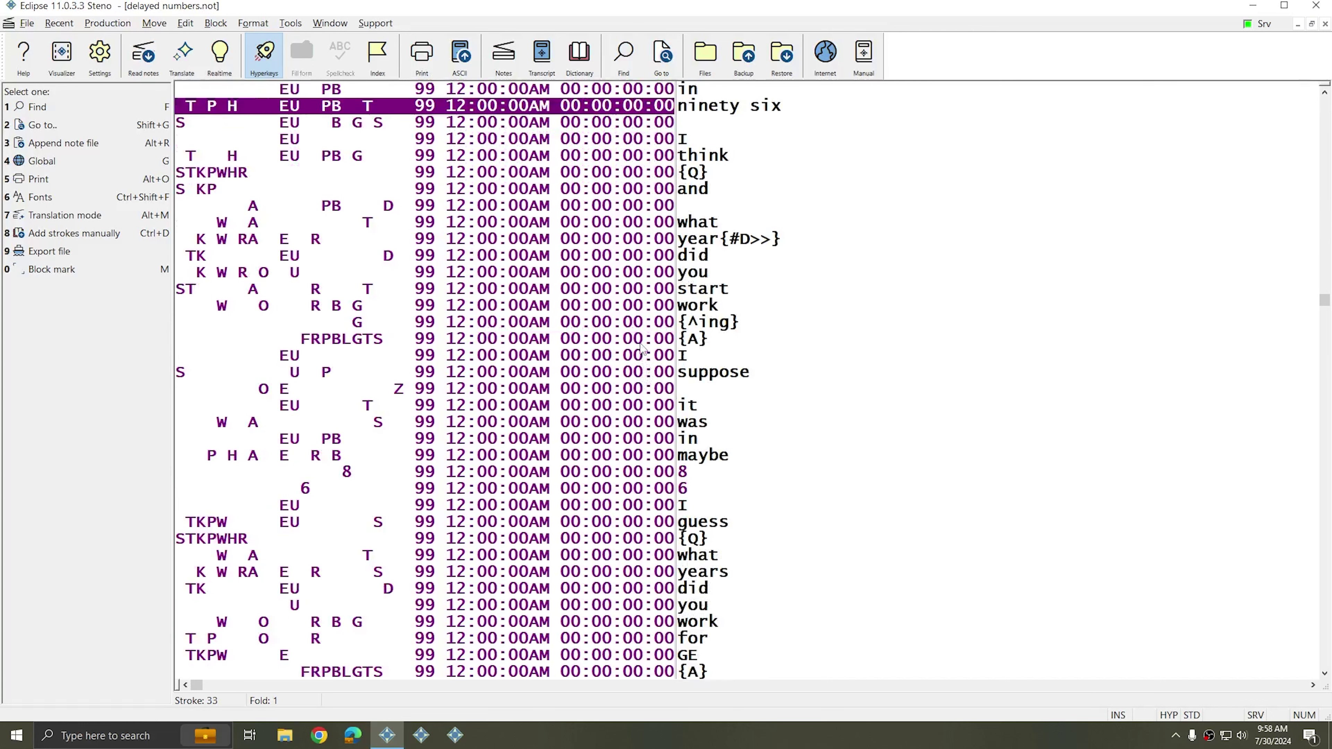
{"action": "scroll", "coordinate": [645, 357], "scroll_direction": "down", "scroll_amount": 2}
{"action": "left_click", "coordinate": [751, 141]}
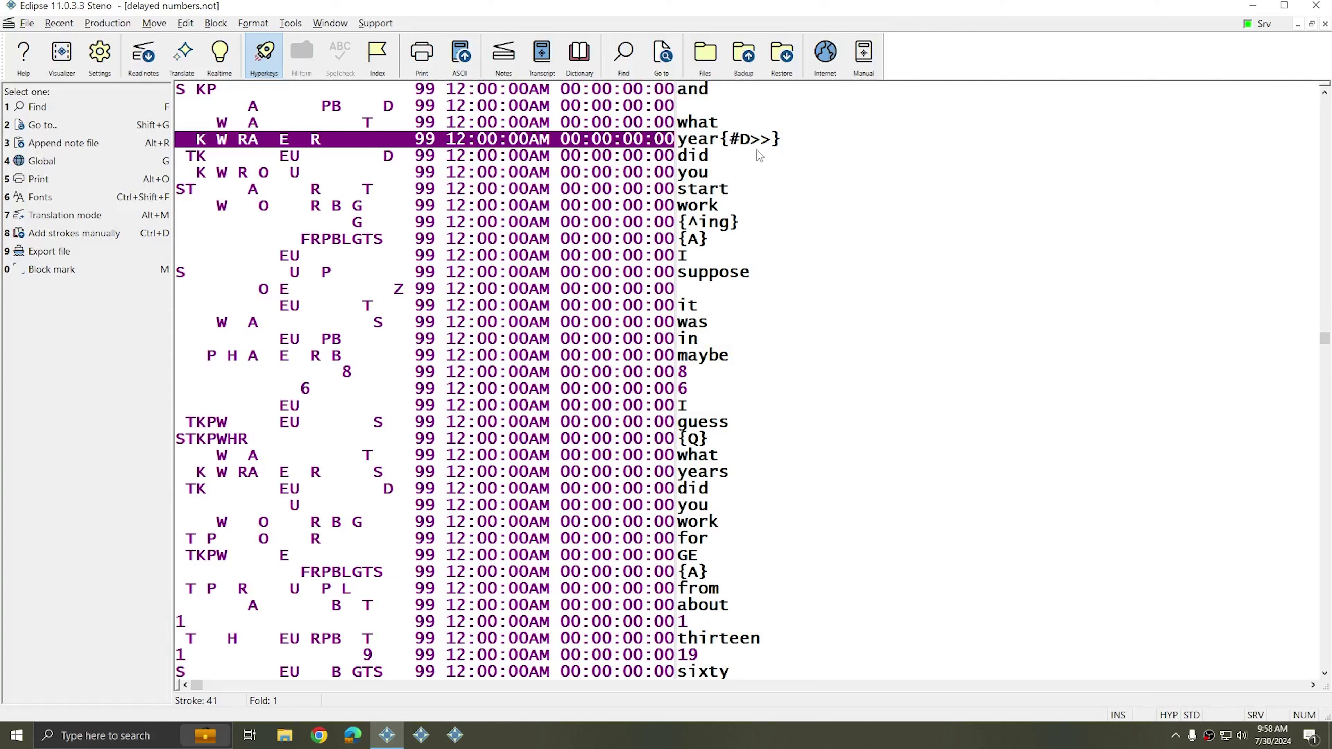
{"action": "scroll", "coordinate": [757, 150], "scroll_direction": "down", "scroll_amount": 1}
{"action": "scroll", "coordinate": [712, 148], "scroll_direction": "up", "scroll_amount": 1}
{"action": "scroll", "coordinate": [714, 148], "scroll_direction": "down", "scroll_amount": 1}
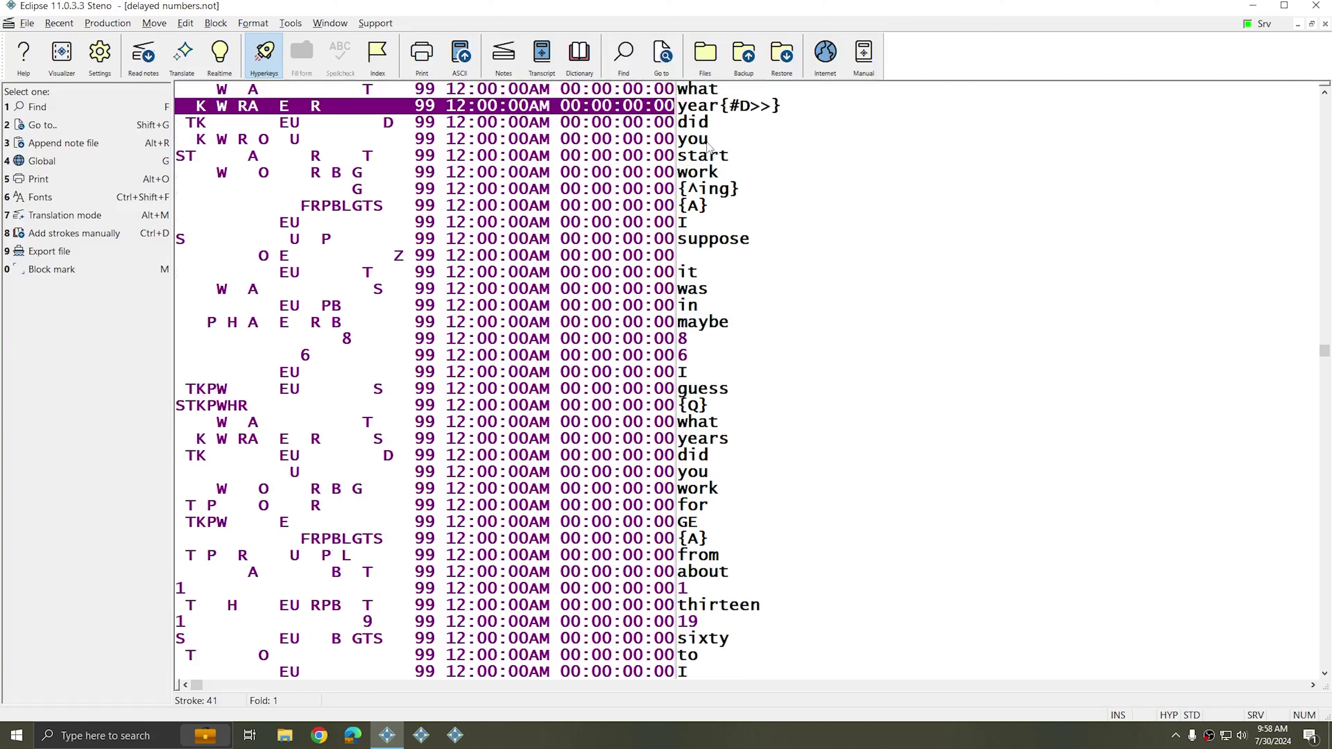
{"action": "scroll", "coordinate": [688, 310], "scroll_direction": "down", "scroll_amount": 2}
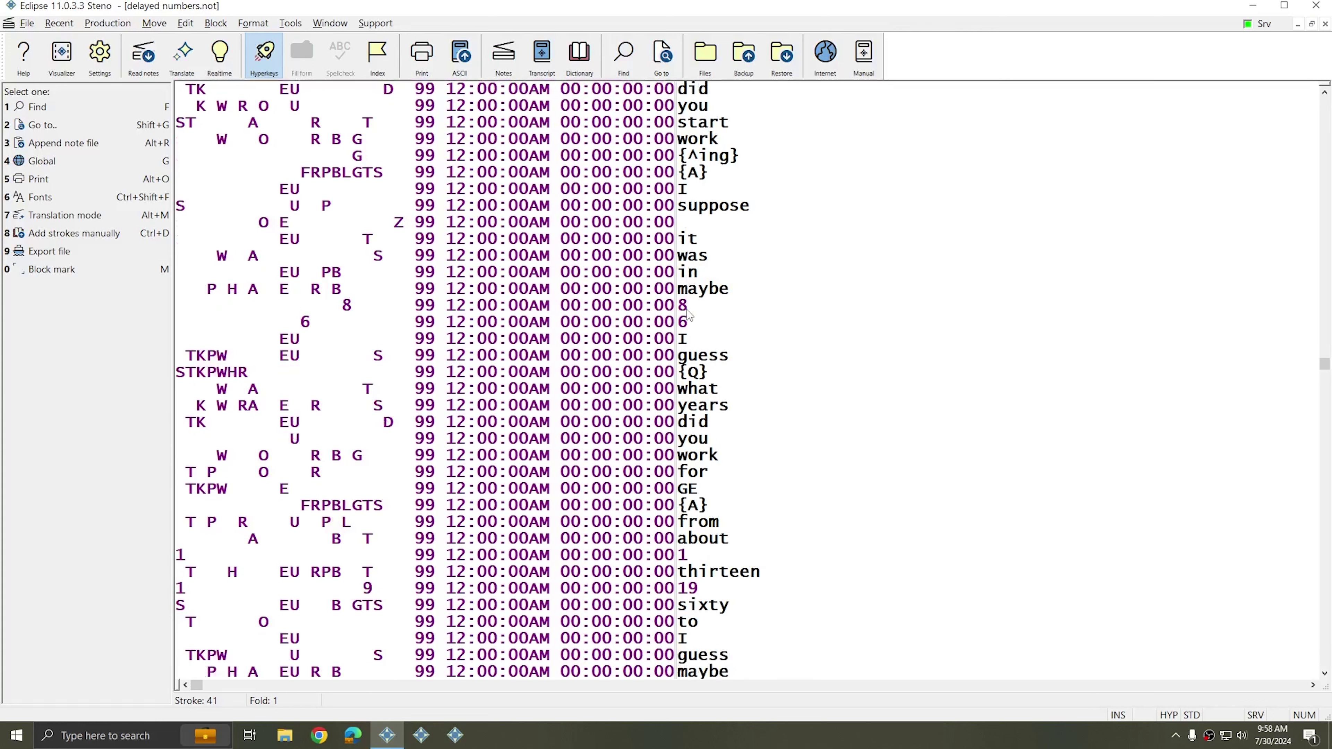
{"action": "left_click", "coordinate": [660, 307]}
{"action": "mouse_move", "coordinate": [660, 308]}
{"action": "left_mouse_down"}
{"action": "mouse_move", "coordinate": [661, 342]}
{"action": "mouse_move", "coordinate": [660, 326]}
{"action": "left_mouse_up"}
Examine the number strokes in the answer about the GE years, including 1, thirteen, 19 and the final 9 and 6
{"action": "scroll", "coordinate": [661, 325], "scroll_direction": "down", "scroll_amount": 4}
{"action": "left_click", "coordinate": [666, 357]}
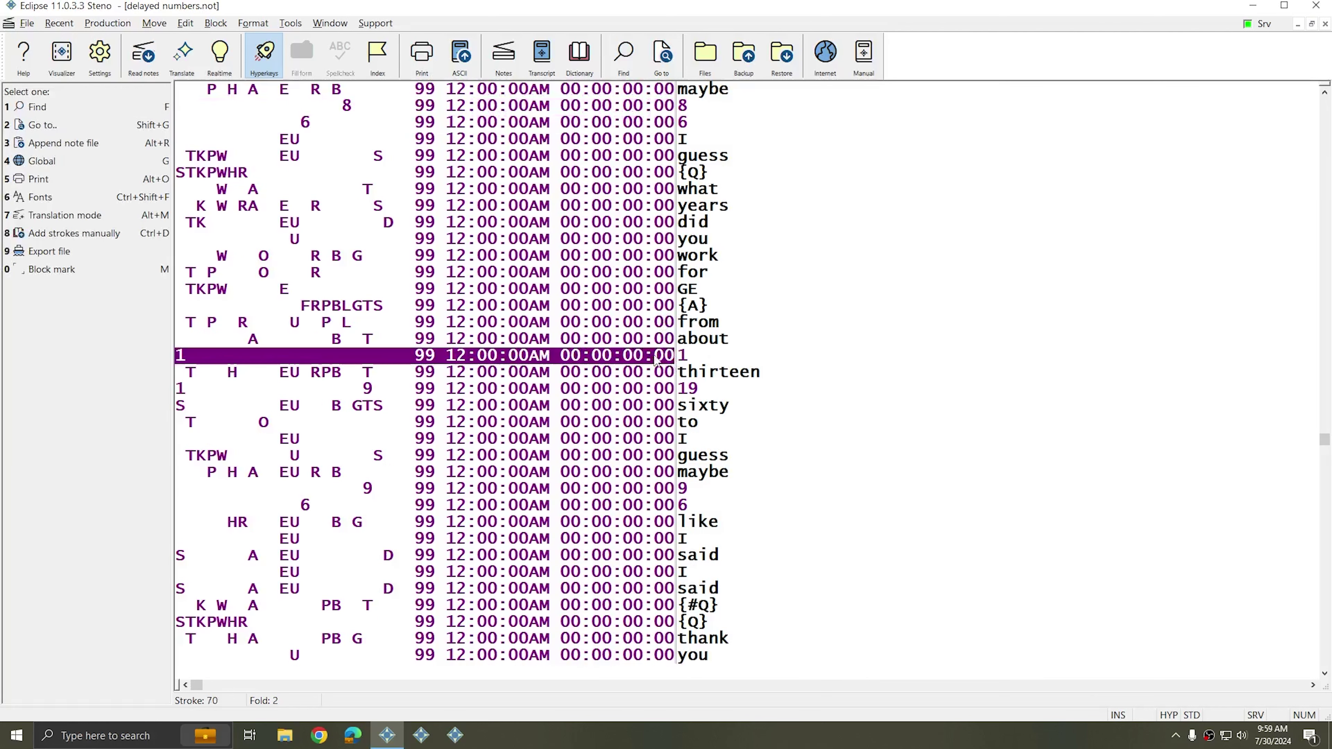
{"action": "left_click", "coordinate": [660, 374]}
{"action": "left_click", "coordinate": [659, 391]}
{"action": "scroll", "coordinate": [662, 394], "scroll_direction": "down", "scroll_amount": 2}
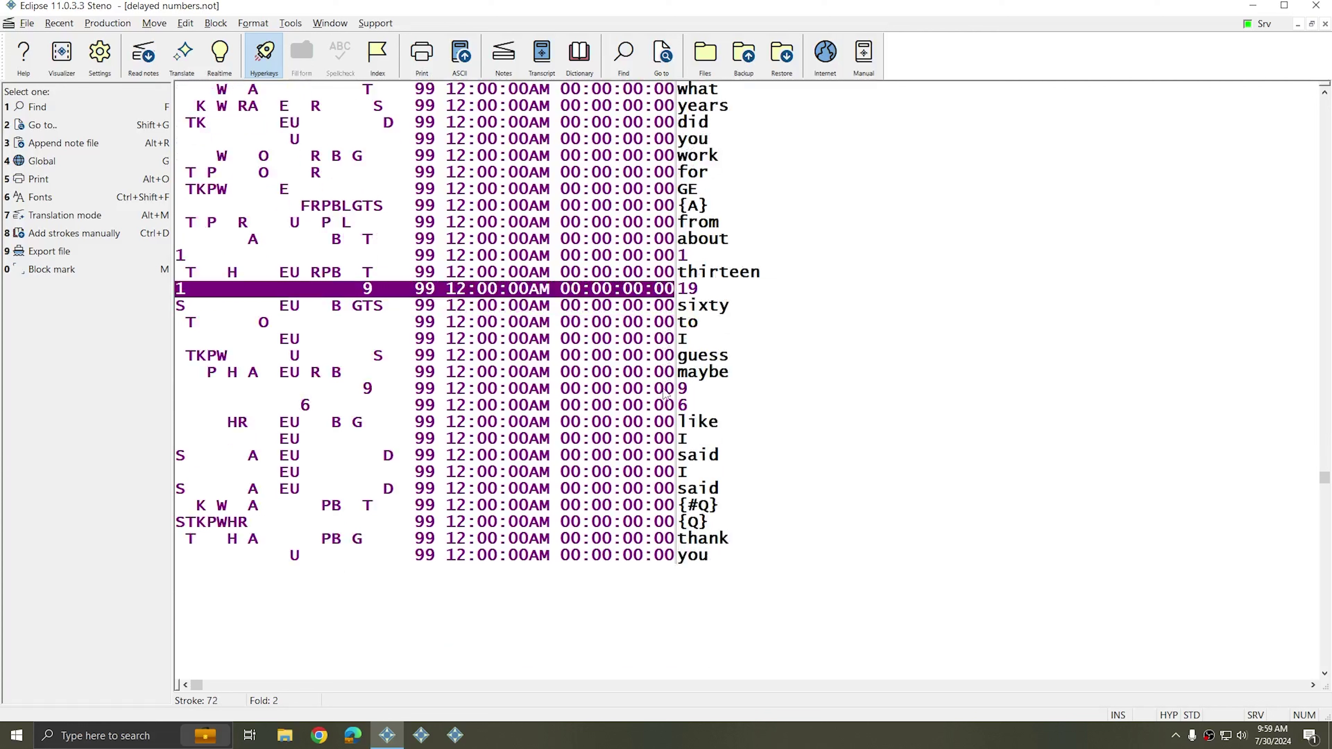
{"action": "left_click", "coordinate": [665, 390]}
{"action": "left_click_drag", "start_coordinate": [665, 389], "coordinate": [660, 415]}
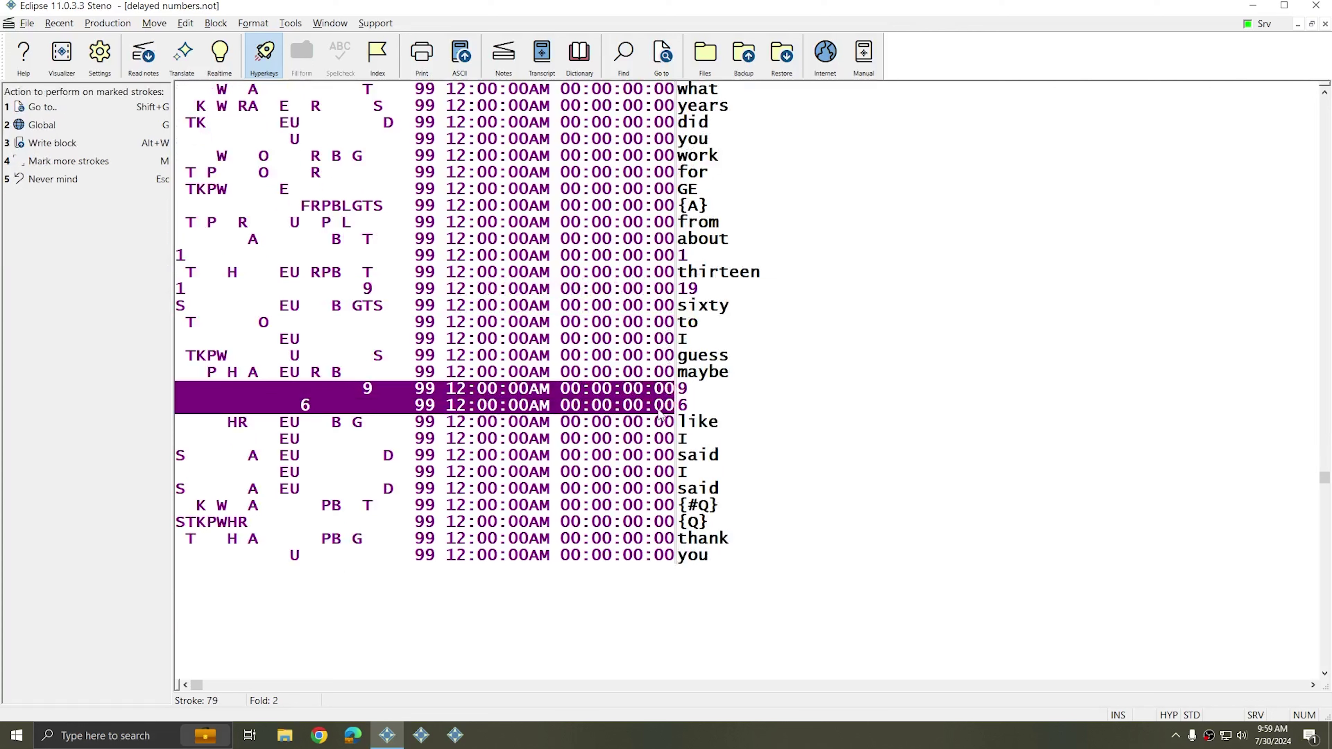
Compare the {#Q} entry near the end of the notes with the year{#D>>} entry in the start-working question
{"action": "left_click", "coordinate": [761, 503]}
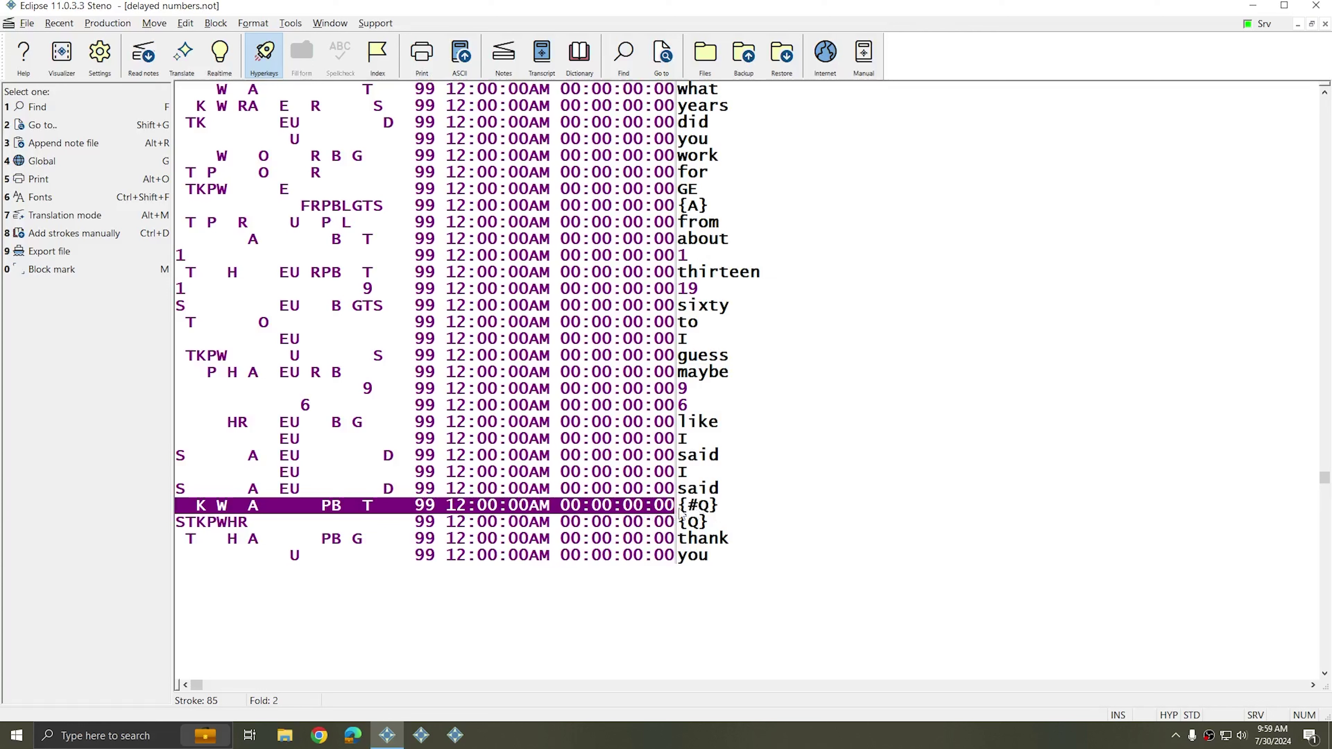
{"action": "scroll", "coordinate": [698, 328], "scroll_direction": "up", "scroll_amount": 4}
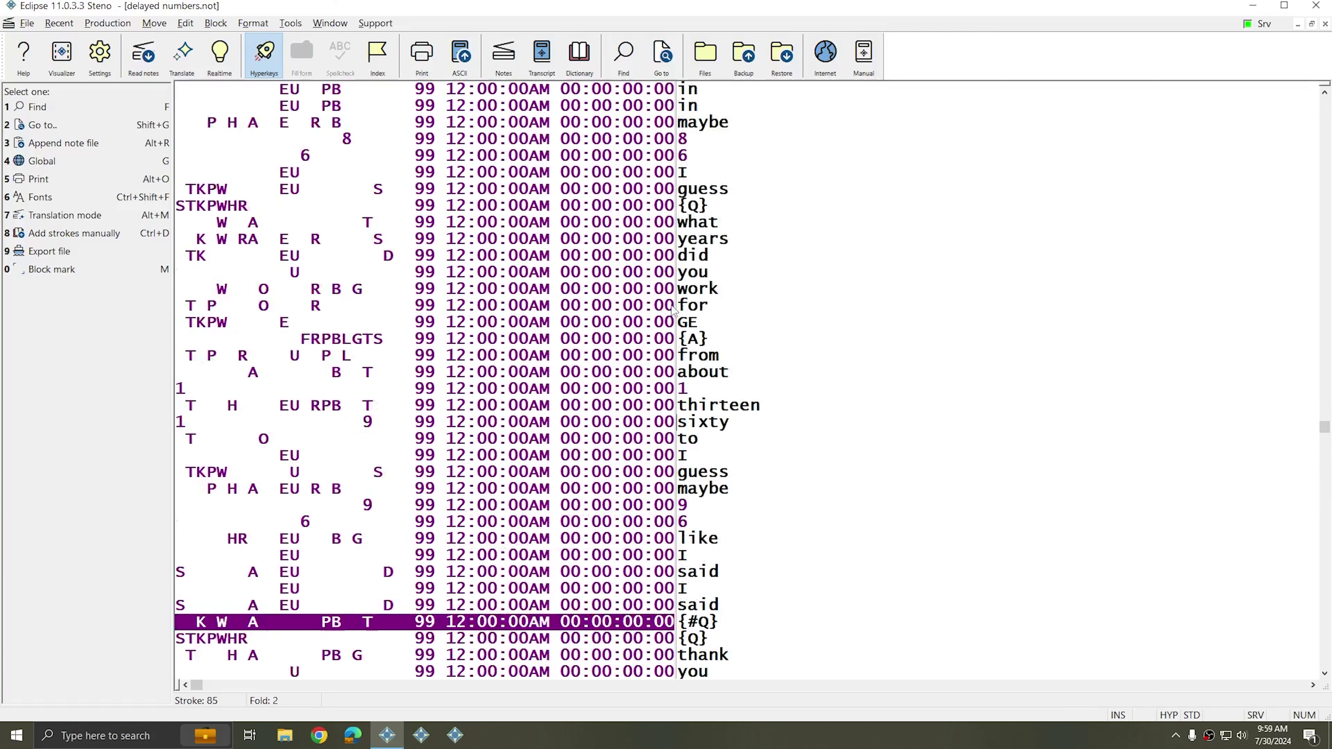
{"action": "scroll", "coordinate": [697, 328], "scroll_direction": "up", "scroll_amount": 4}
{"action": "left_click", "coordinate": [755, 190]}
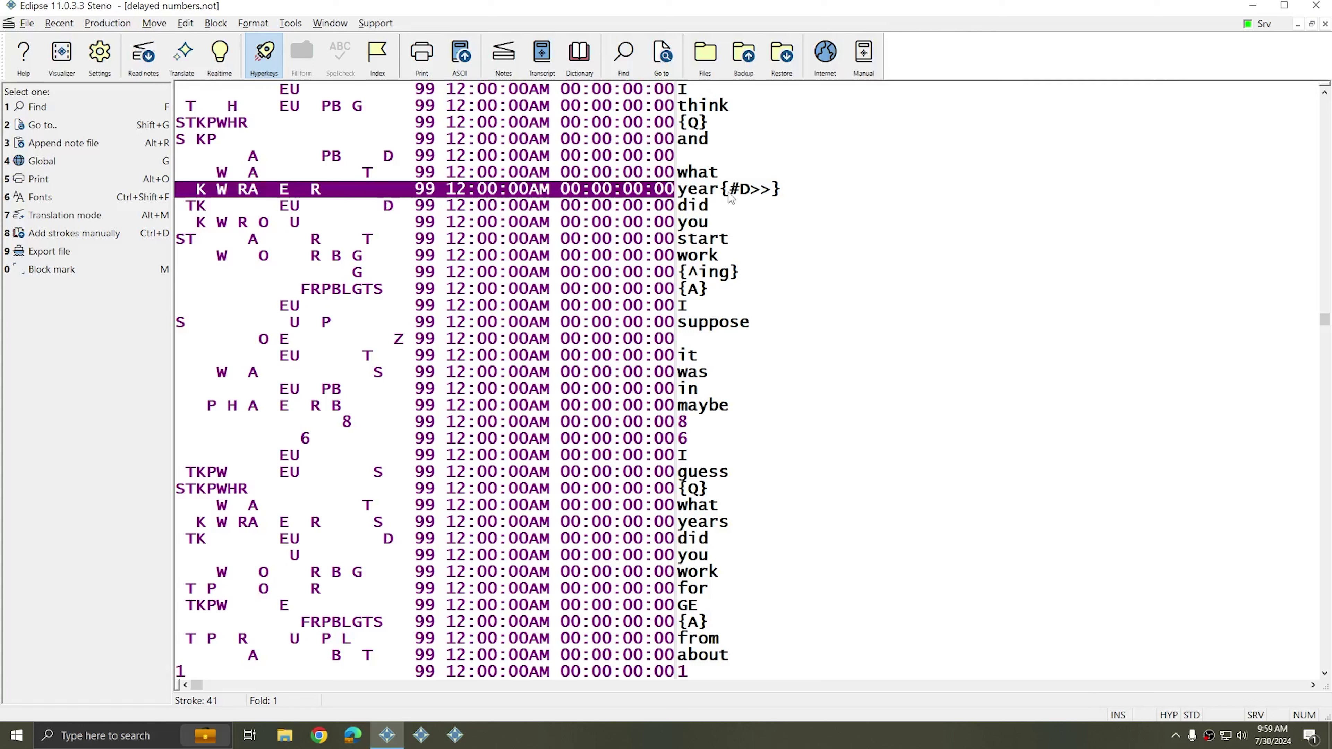
{"action": "scroll", "coordinate": [714, 303], "scroll_direction": "down", "scroll_amount": 9}
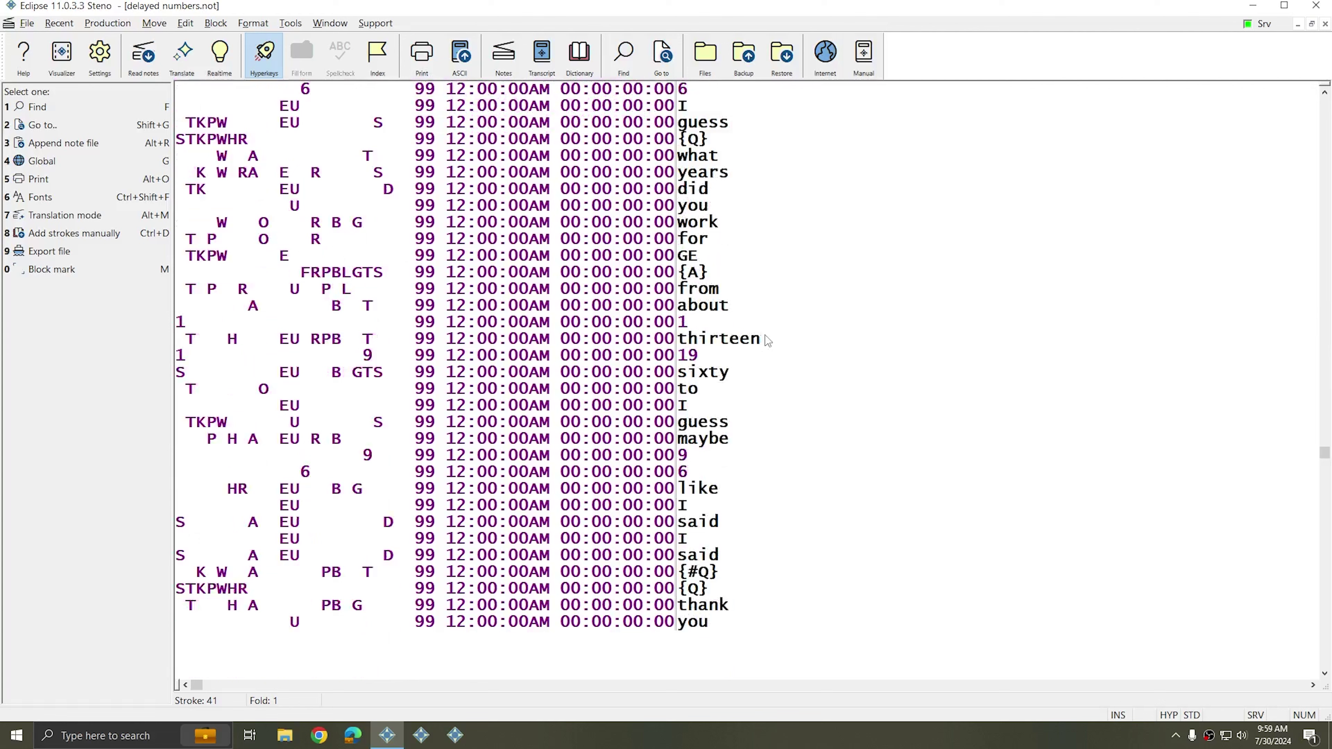
{"action": "left_click", "coordinate": [692, 479]}
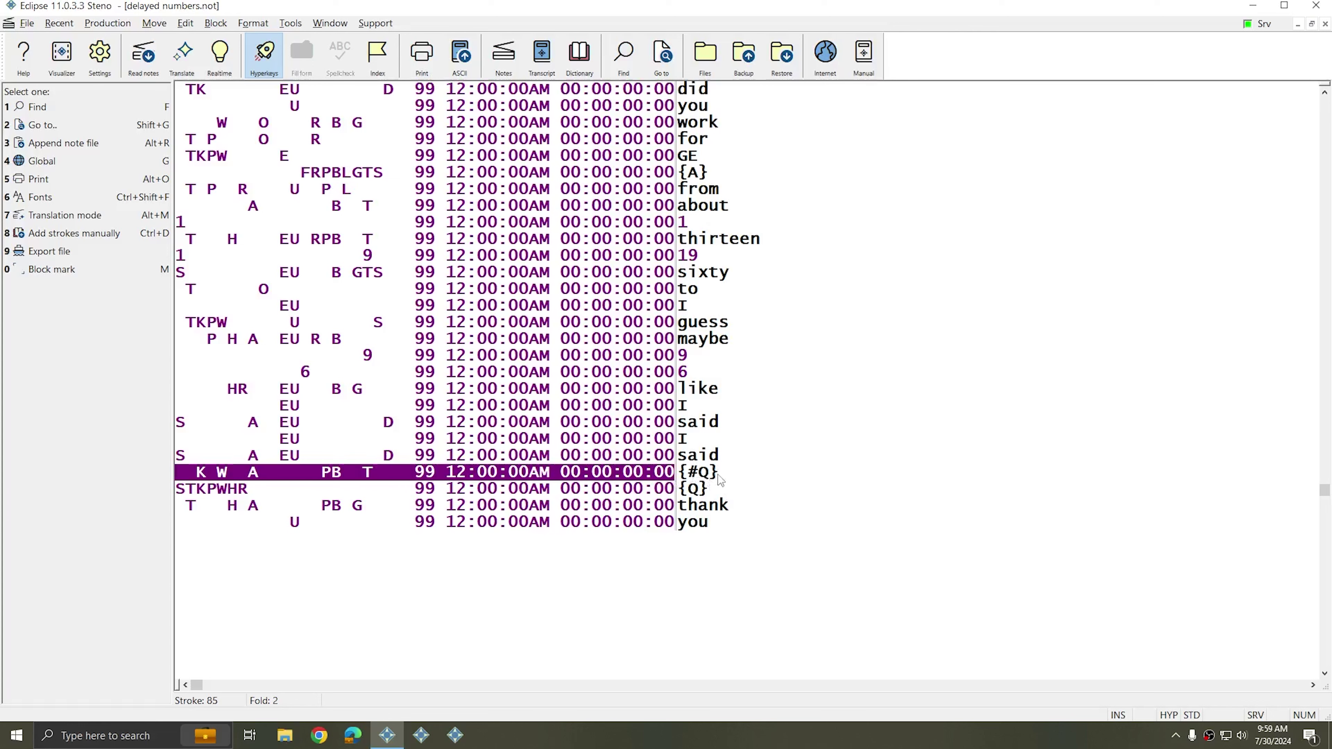
{"action": "scroll", "coordinate": [696, 447], "scroll_direction": "up", "scroll_amount": 4}
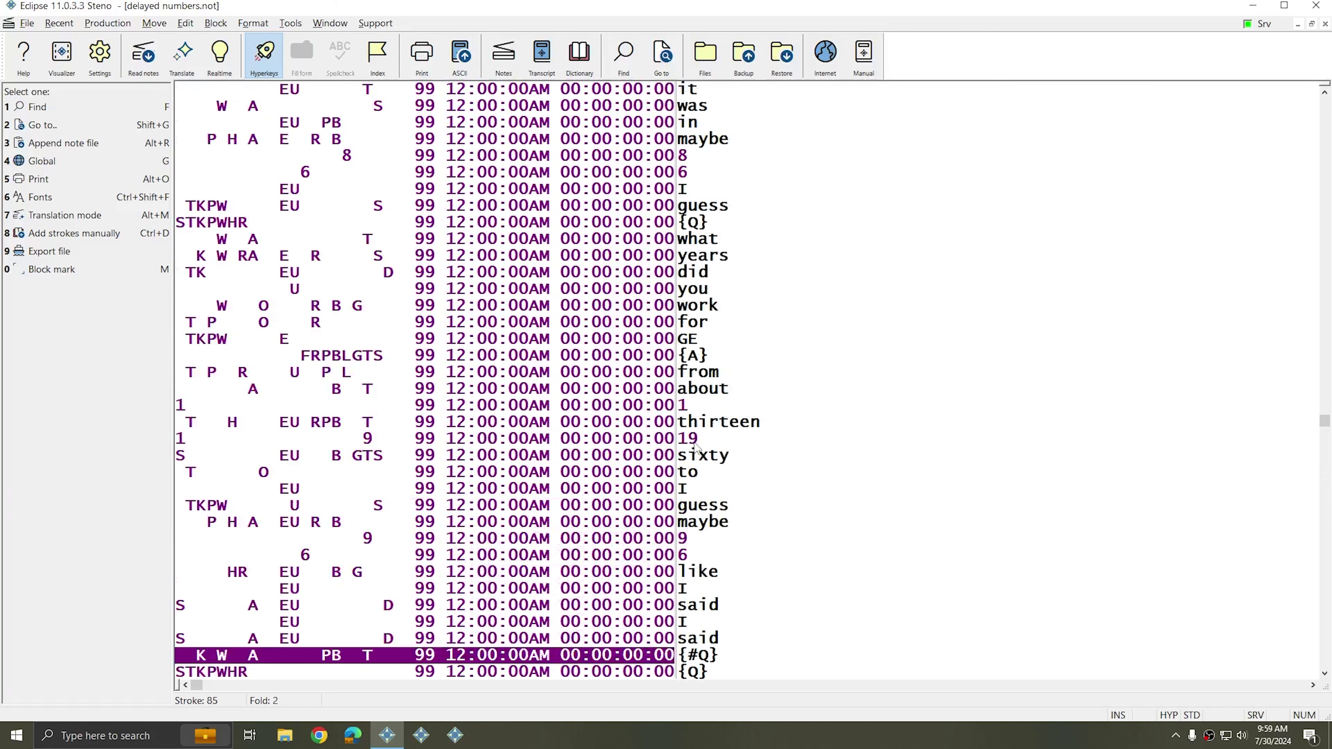
{"action": "scroll", "coordinate": [696, 447], "scroll_direction": "down", "scroll_amount": 2}
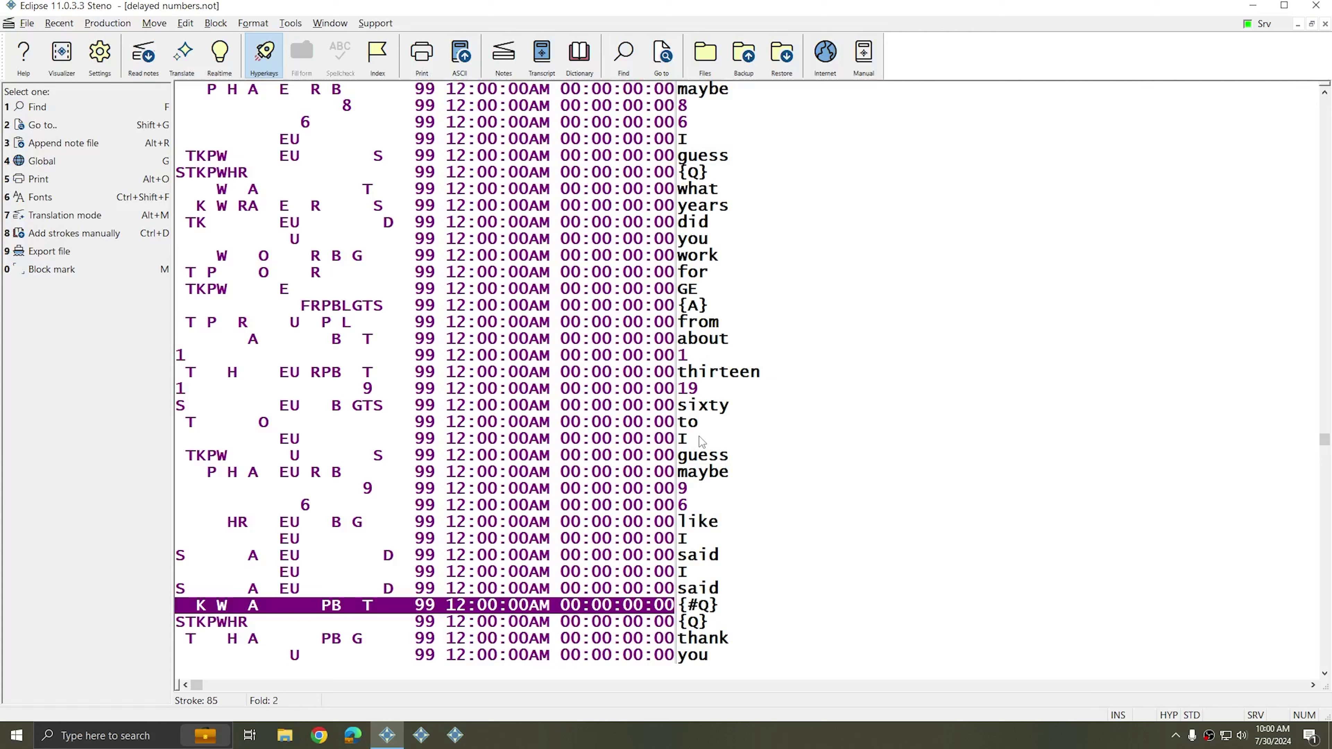
Translate delayed numbers.not into delayed numbers.ecl in Quick tran mode
{"action": "key", "text": "ctrl+t"}
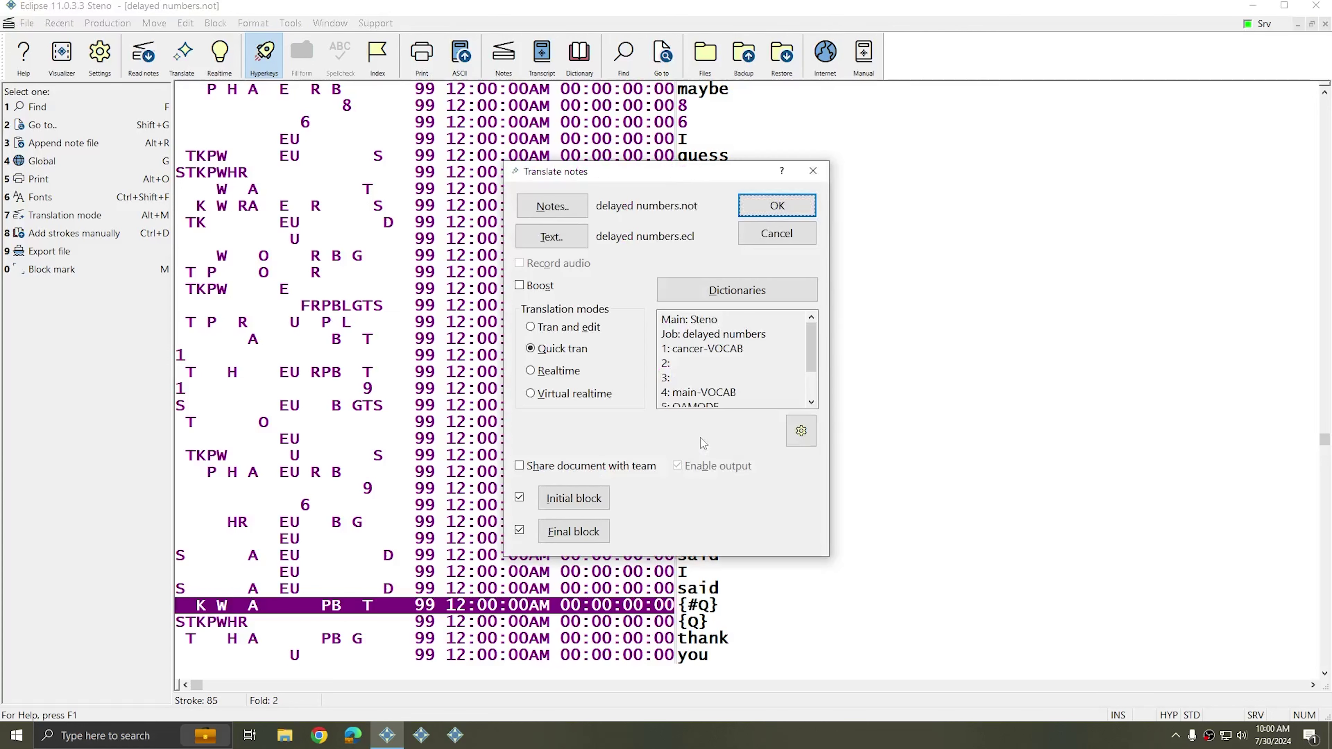
{"action": "left_click", "coordinate": [779, 206]}
{"action": "left_click", "coordinate": [648, 378]}
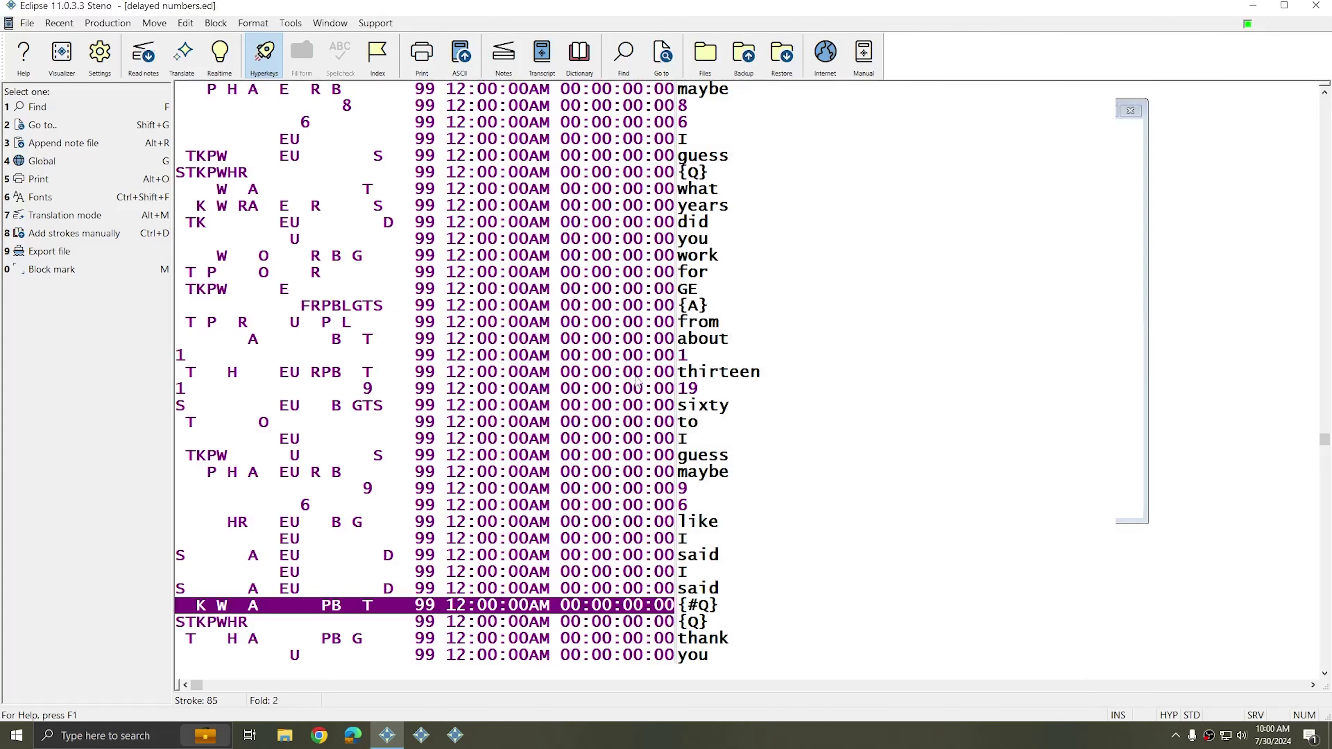
{"action": "key", "text": "Return"}
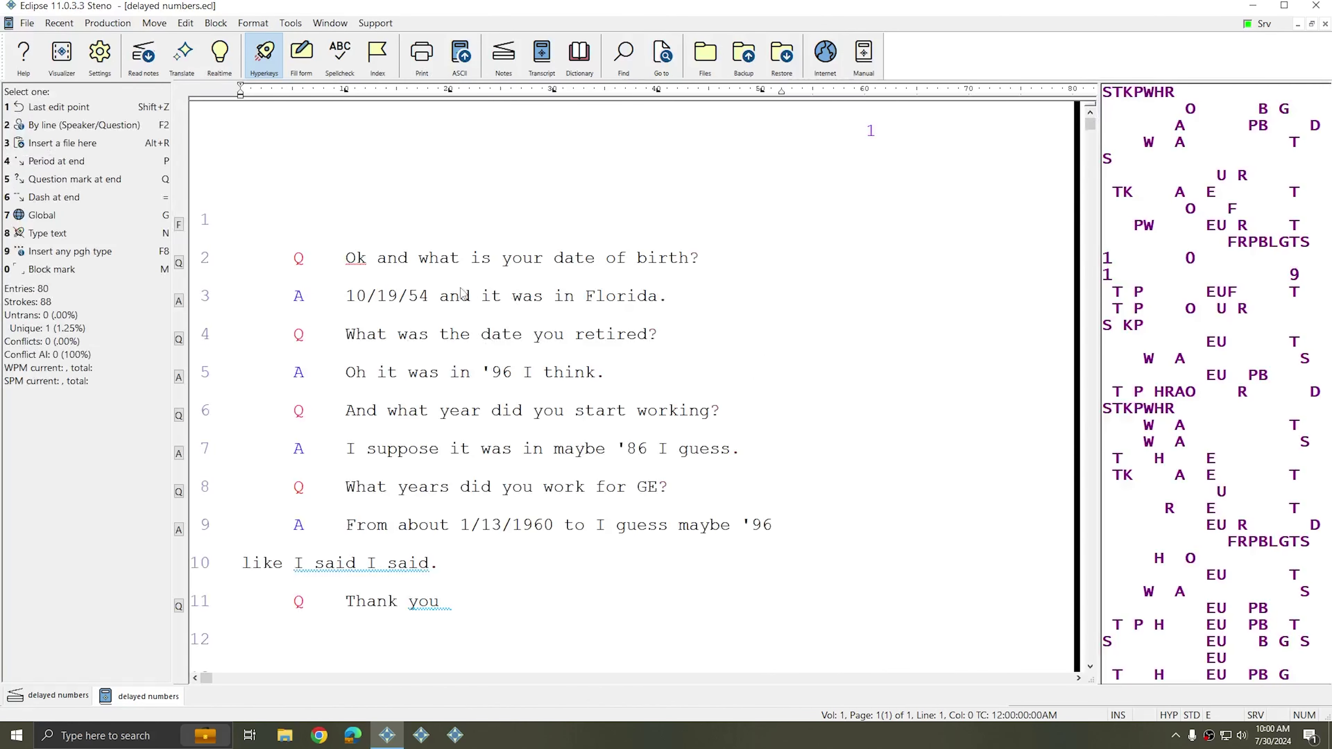
Check the steno and dictionary entry behind "date" on line 2 and the strokes behind the formatted date on line 3
{"action": "left_click", "coordinate": [561, 261]}
{"action": "left_click", "coordinate": [559, 258]}
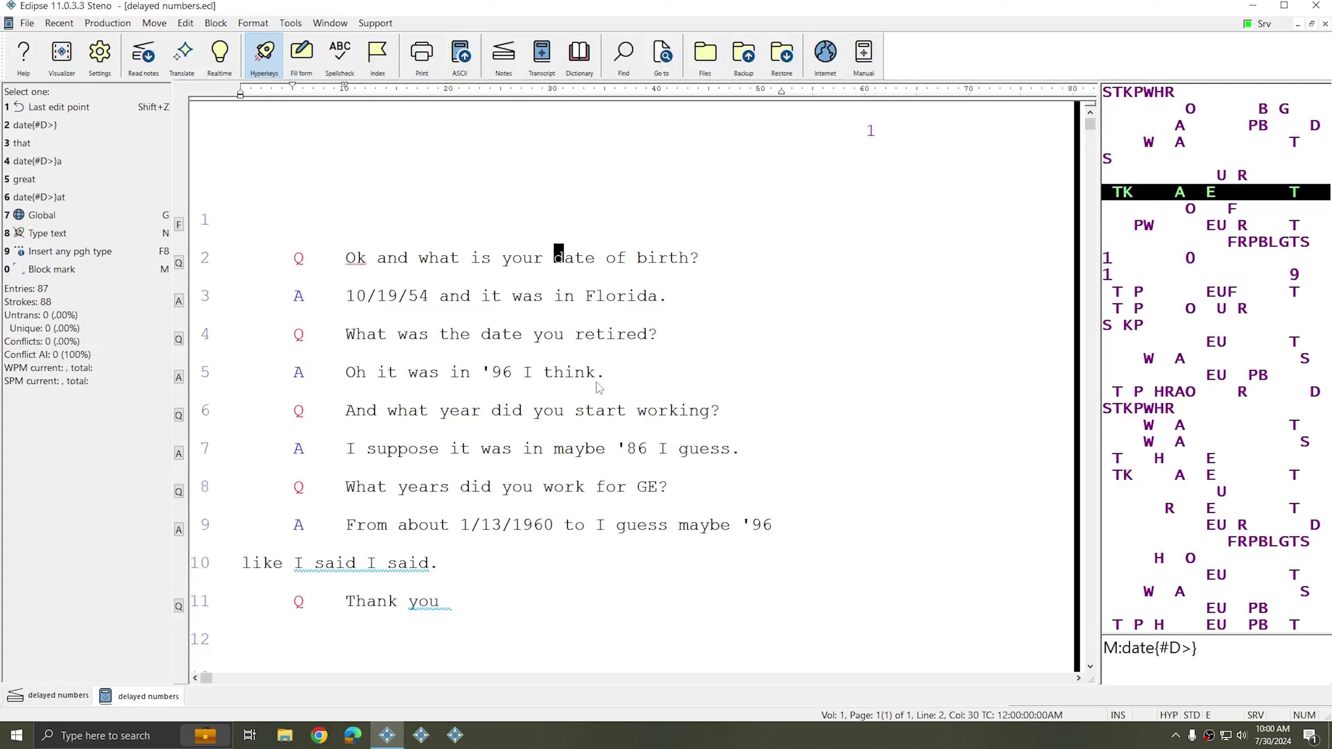
{"action": "left_click", "coordinate": [353, 297]}
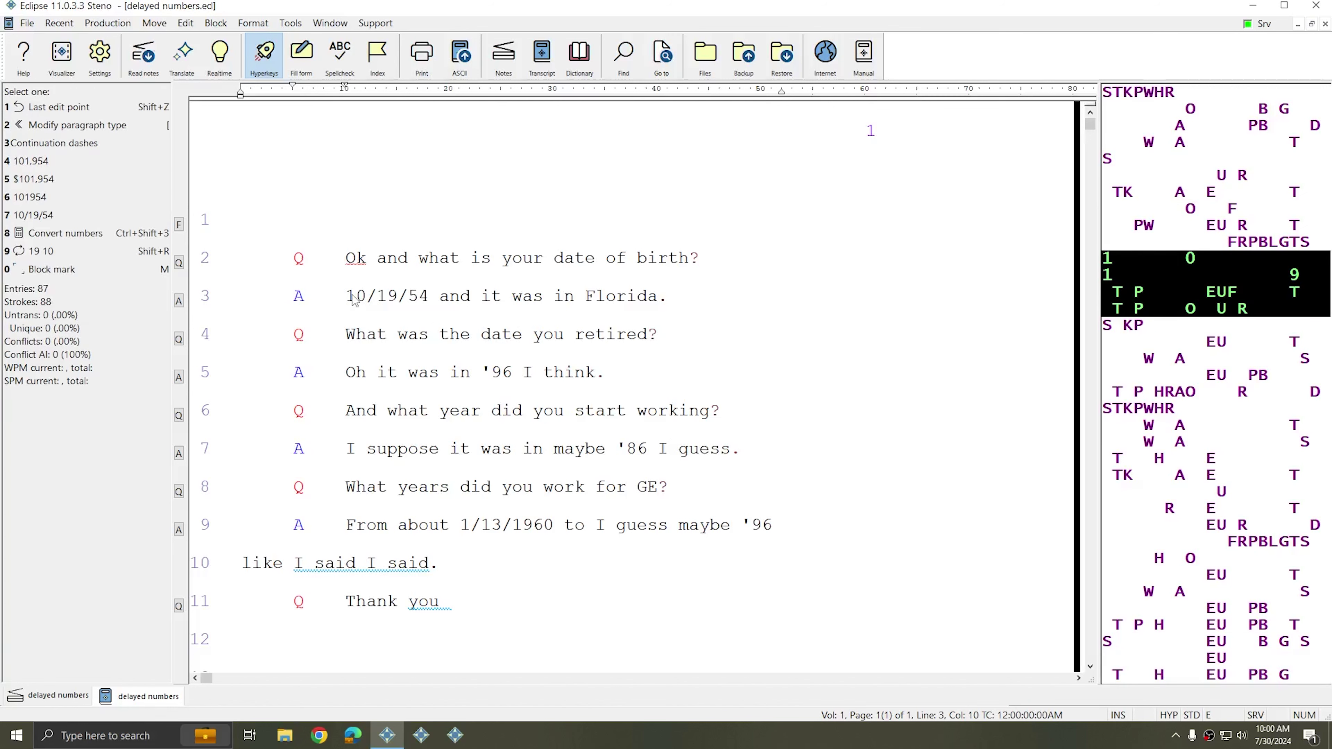
{"action": "left_click_drag", "start_coordinate": [352, 297], "coordinate": [432, 300]}
{"action": "left_click", "coordinate": [432, 297]}
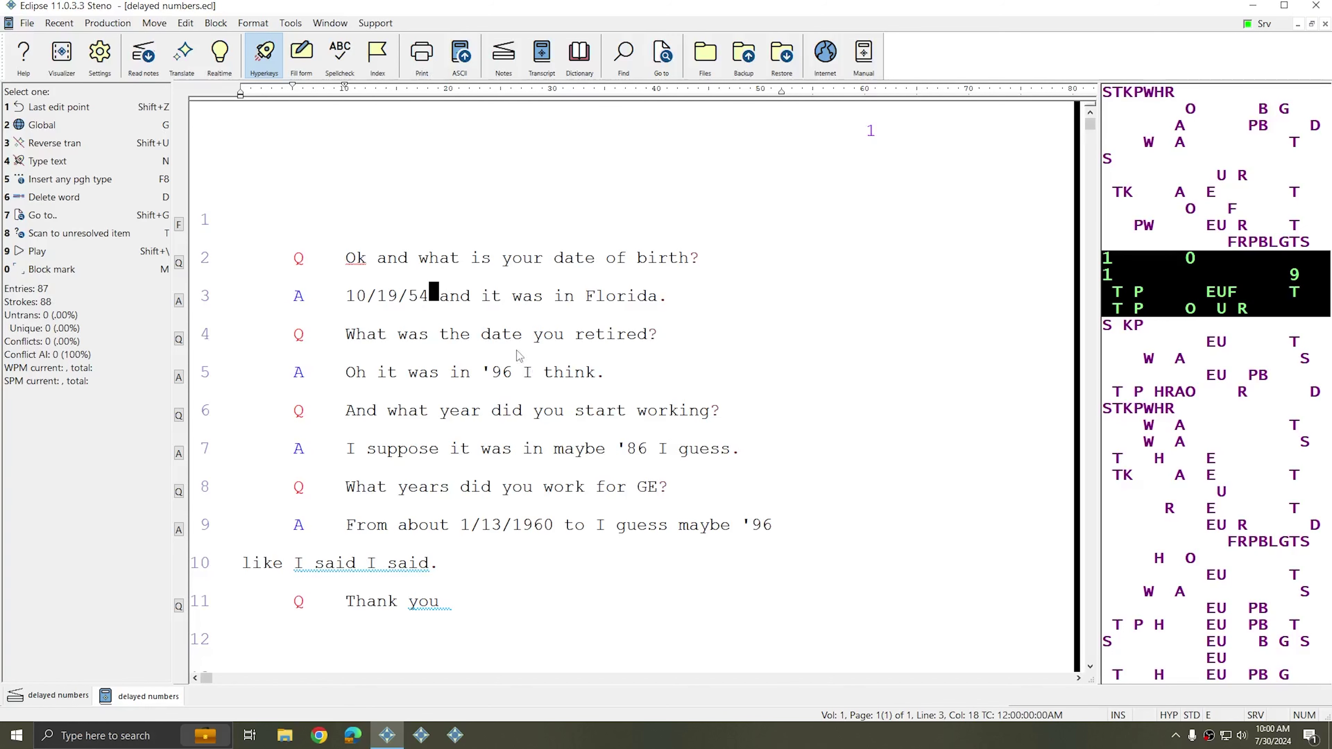
Check the steno and dictionary entries behind "date" on line 4 and the apostrophe year '96 on line 5
{"action": "left_click", "coordinate": [492, 333]}
{"action": "left_click", "coordinate": [489, 333]}
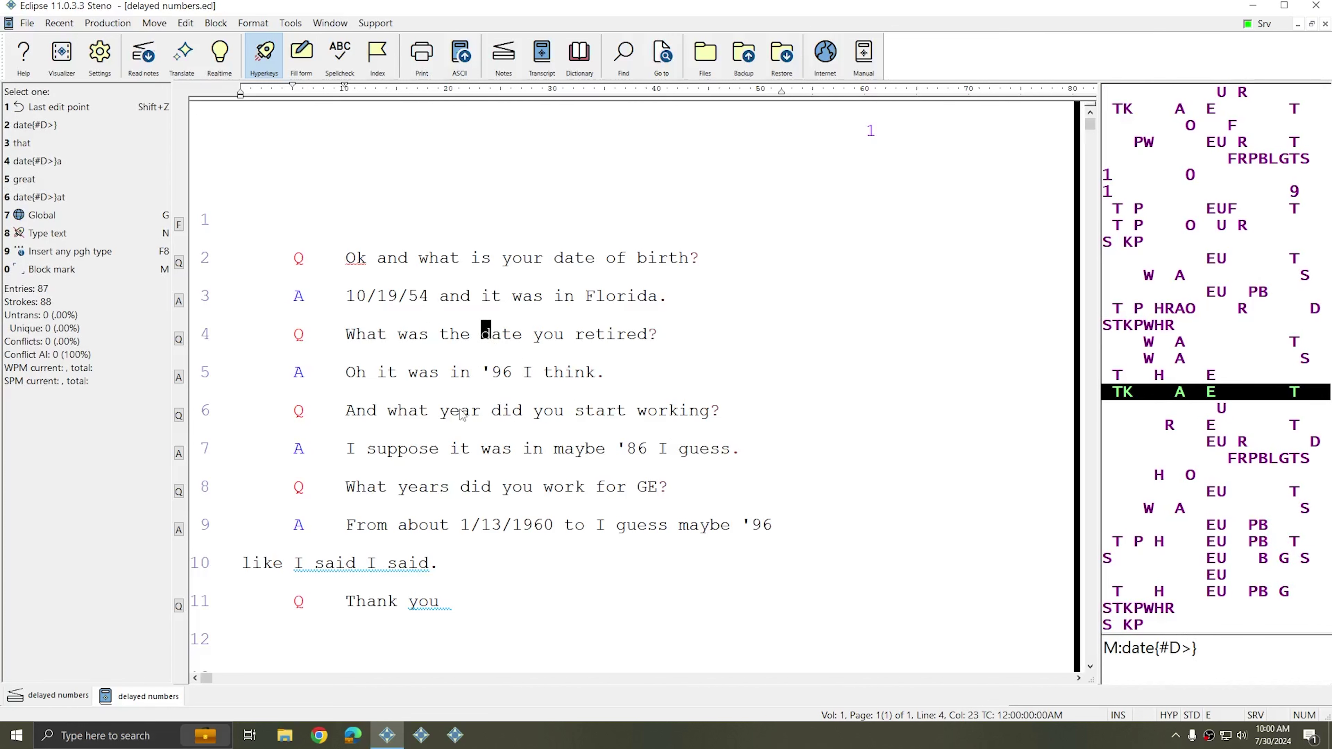
{"action": "left_click", "coordinate": [498, 371]}
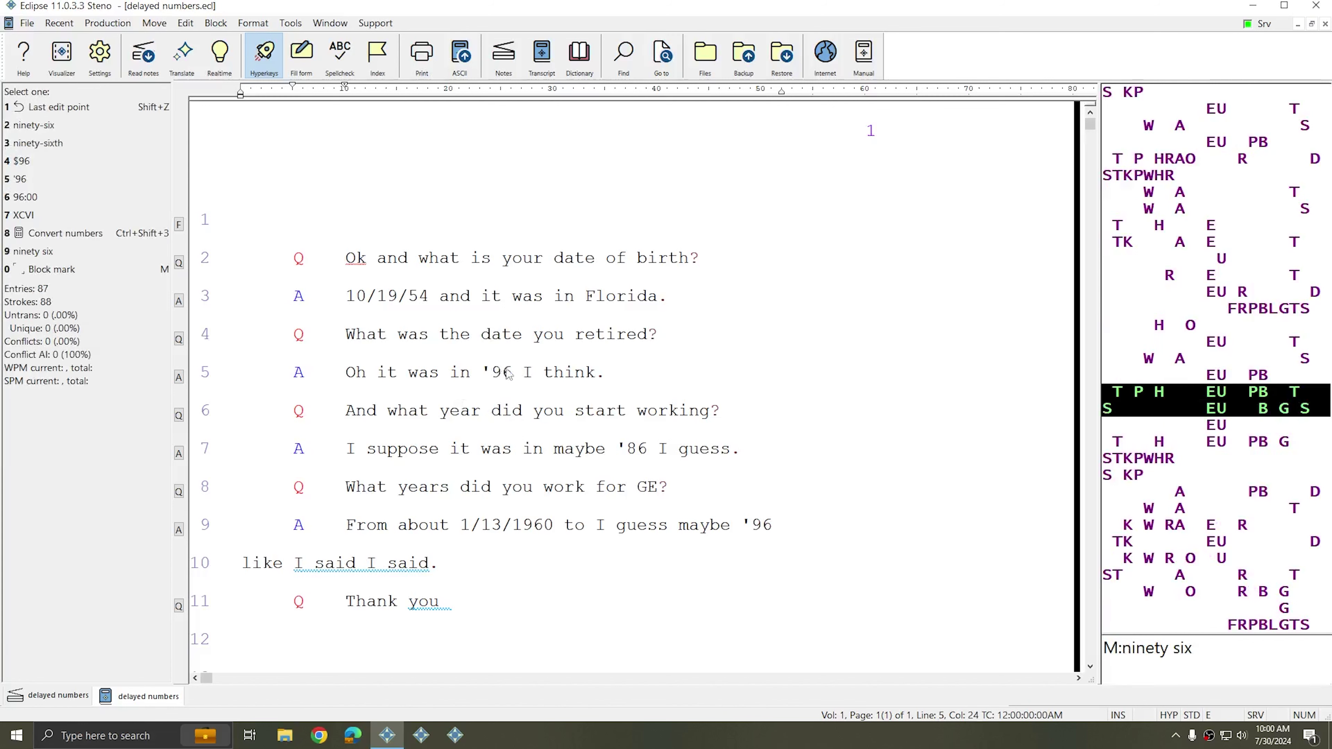
{"action": "key", "text": "Left"}
{"action": "key", "text": "ctrl+space"}
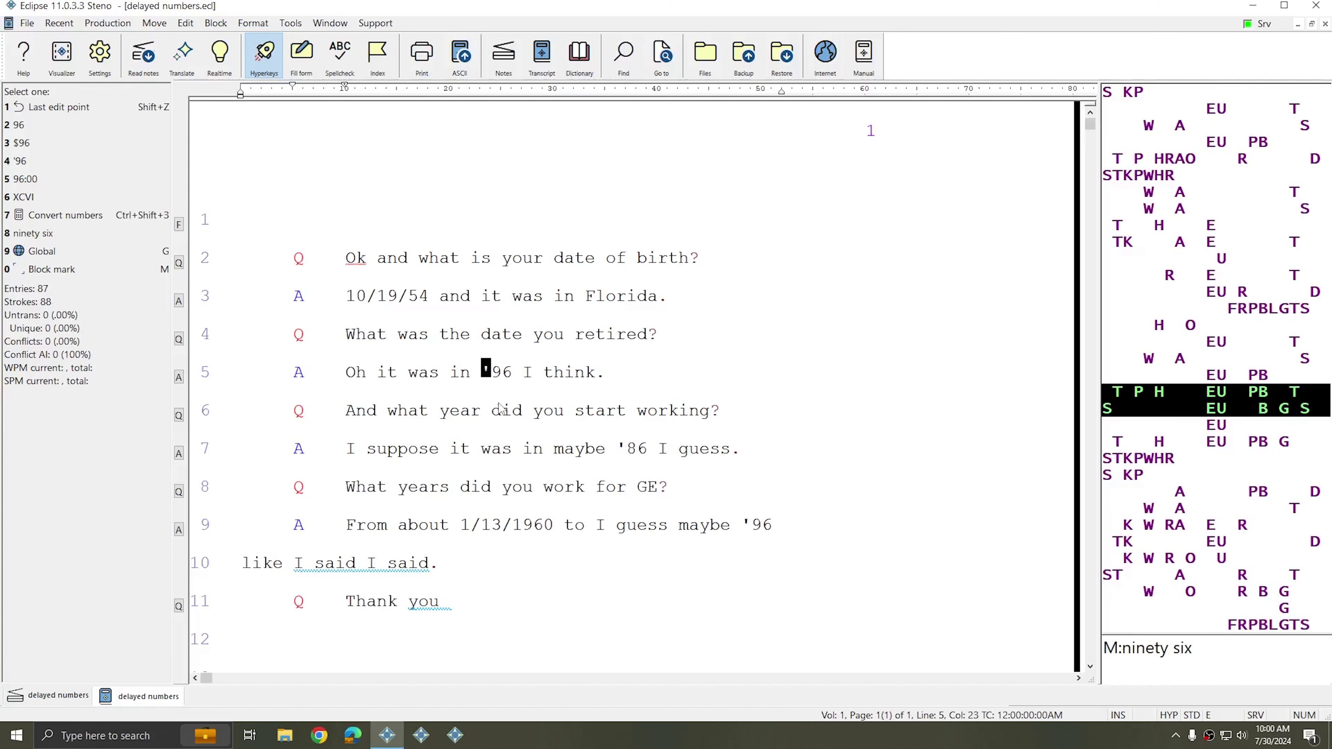
Check the entries and strokes behind "year" on line 6, '86 on line 7 and 1/13/1960 on line 9
{"action": "scroll", "coordinate": [498, 404], "scroll_direction": "down", "scroll_amount": 2}
{"action": "left_click", "coordinate": [443, 231]}
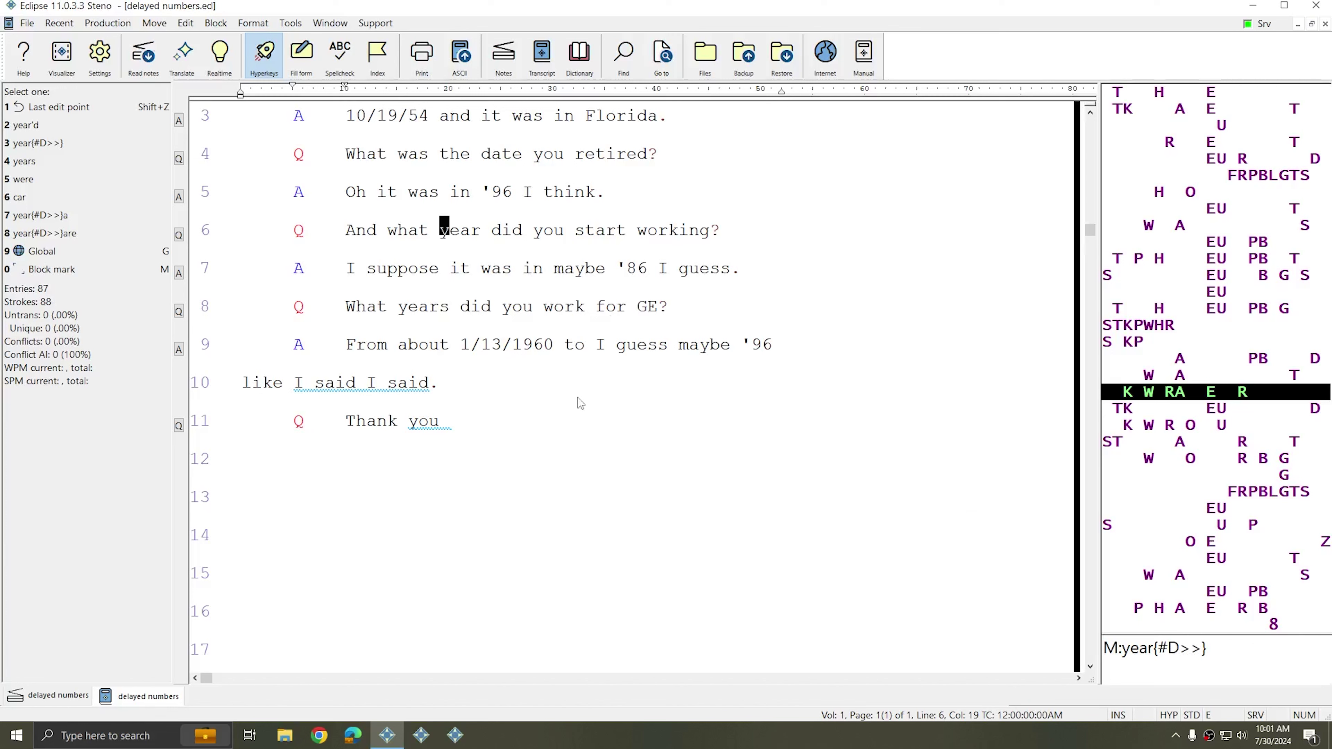
{"action": "left_click", "coordinate": [633, 268]}
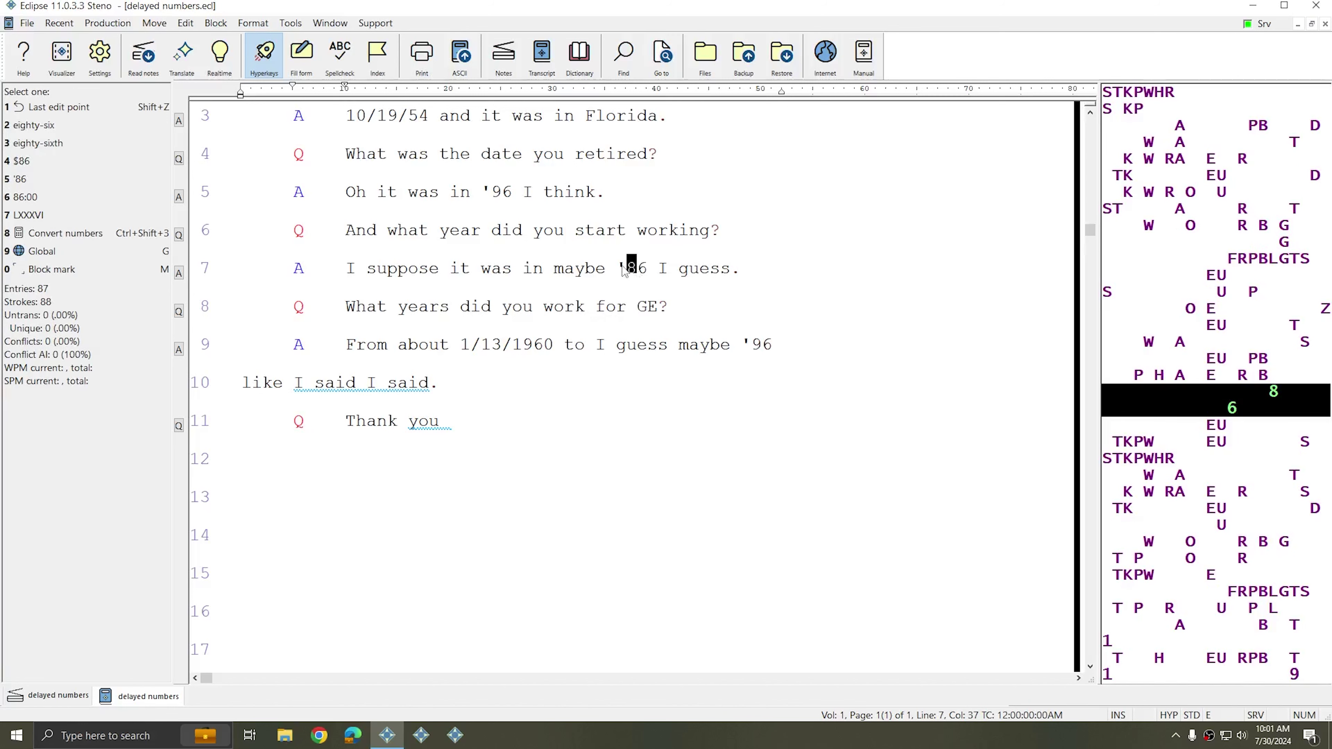
{"action": "left_click", "coordinate": [623, 269]}
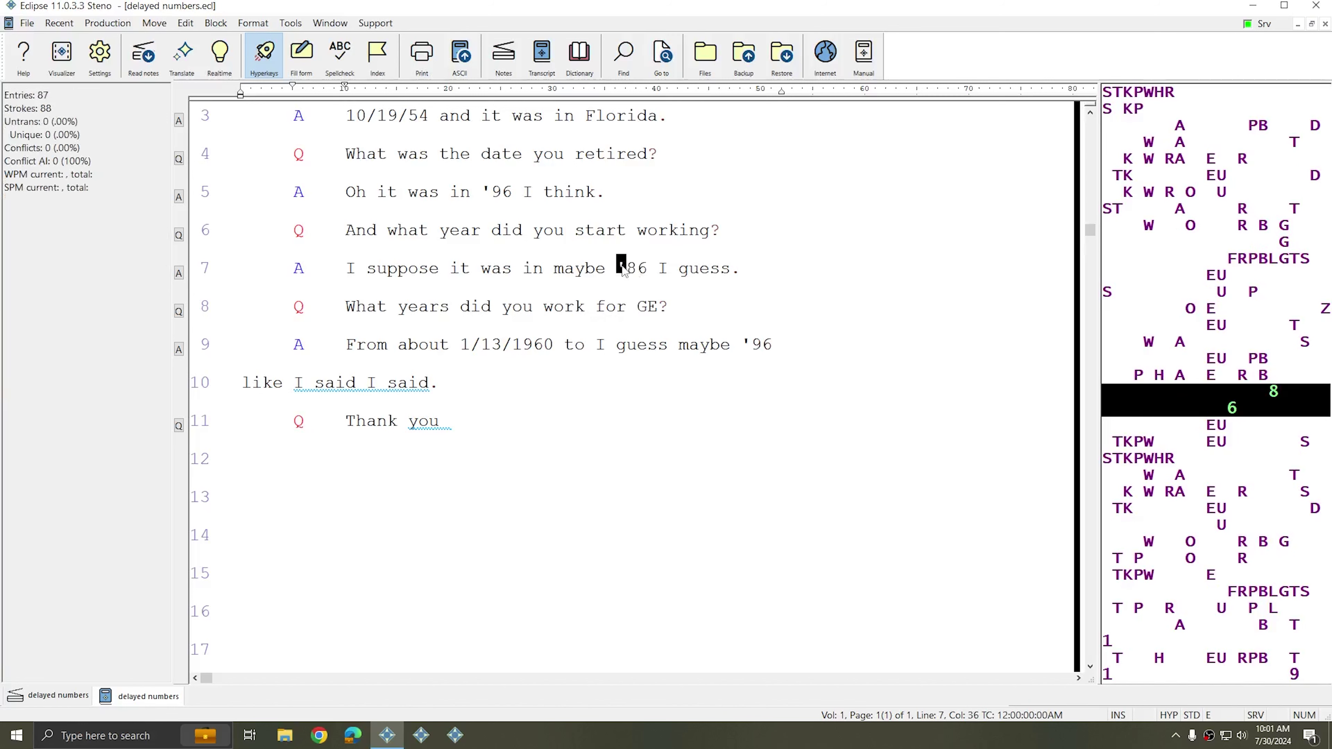
{"action": "left_click", "coordinate": [468, 346]}
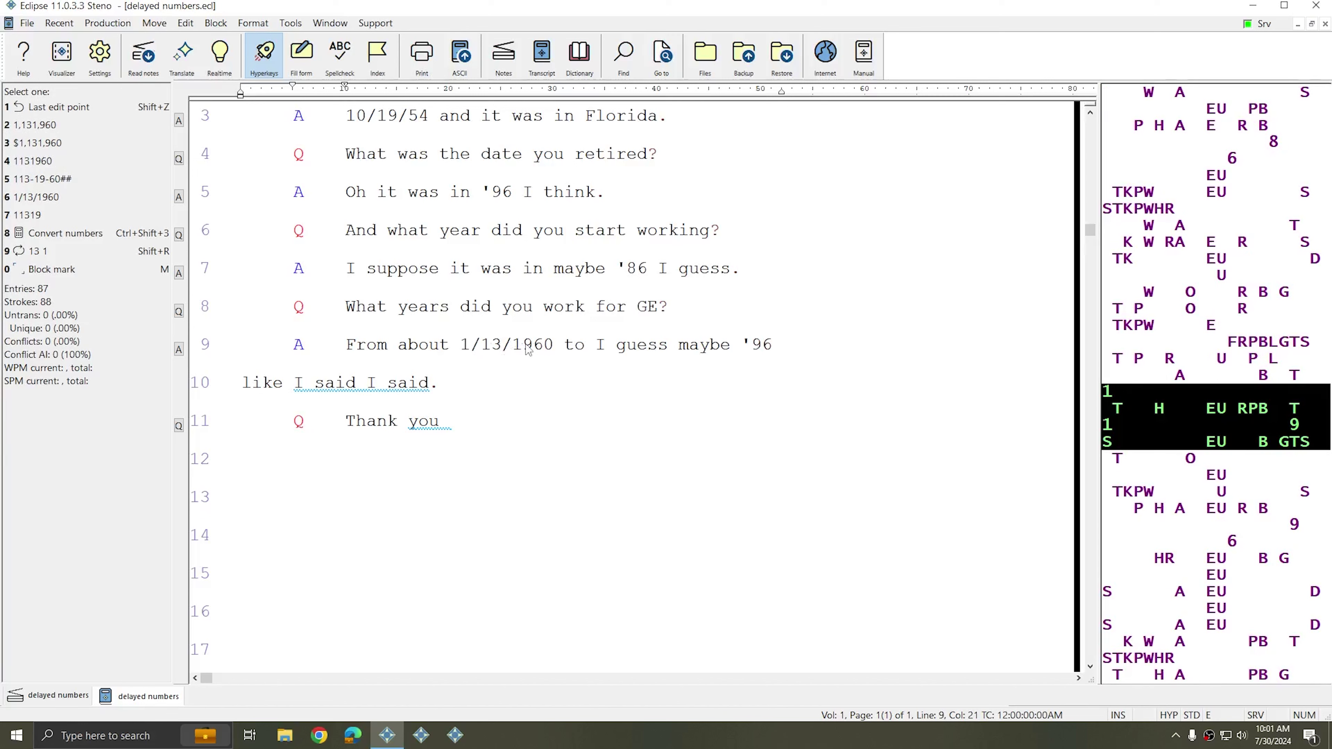
Check the strokes behind '96 on line 9 and the dictionary entries behind the period ending line 10 and "year" on line 6
{"action": "left_click", "coordinate": [769, 350]}
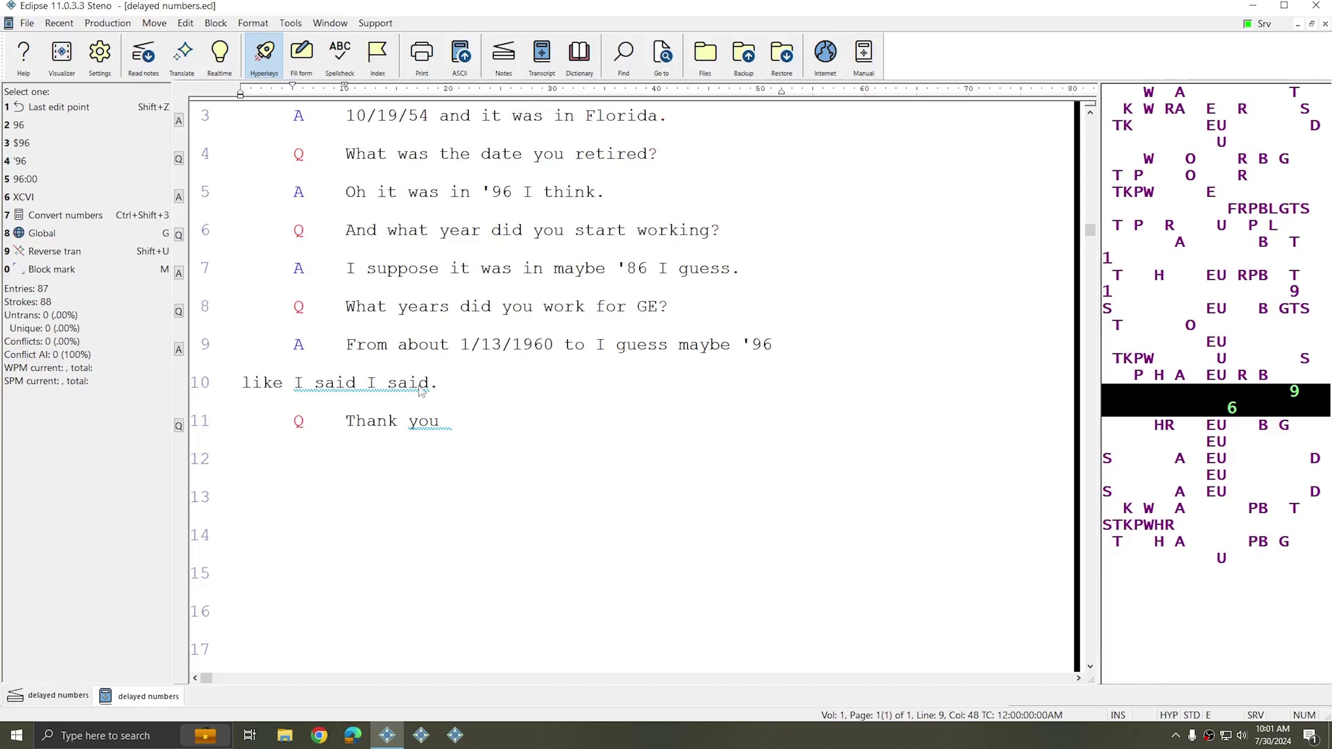
{"action": "left_click", "coordinate": [892, 378]}
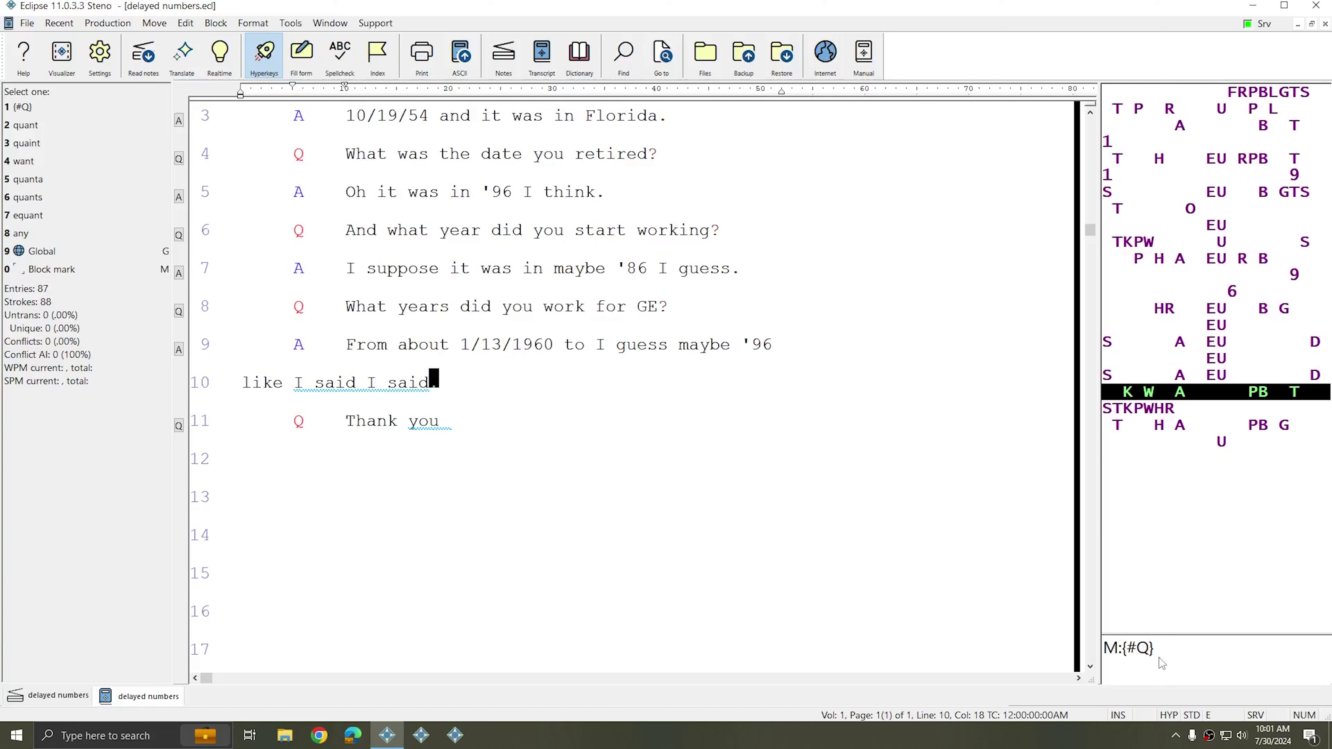
{"action": "scroll", "coordinate": [654, 431], "scroll_direction": "up", "scroll_amount": 2}
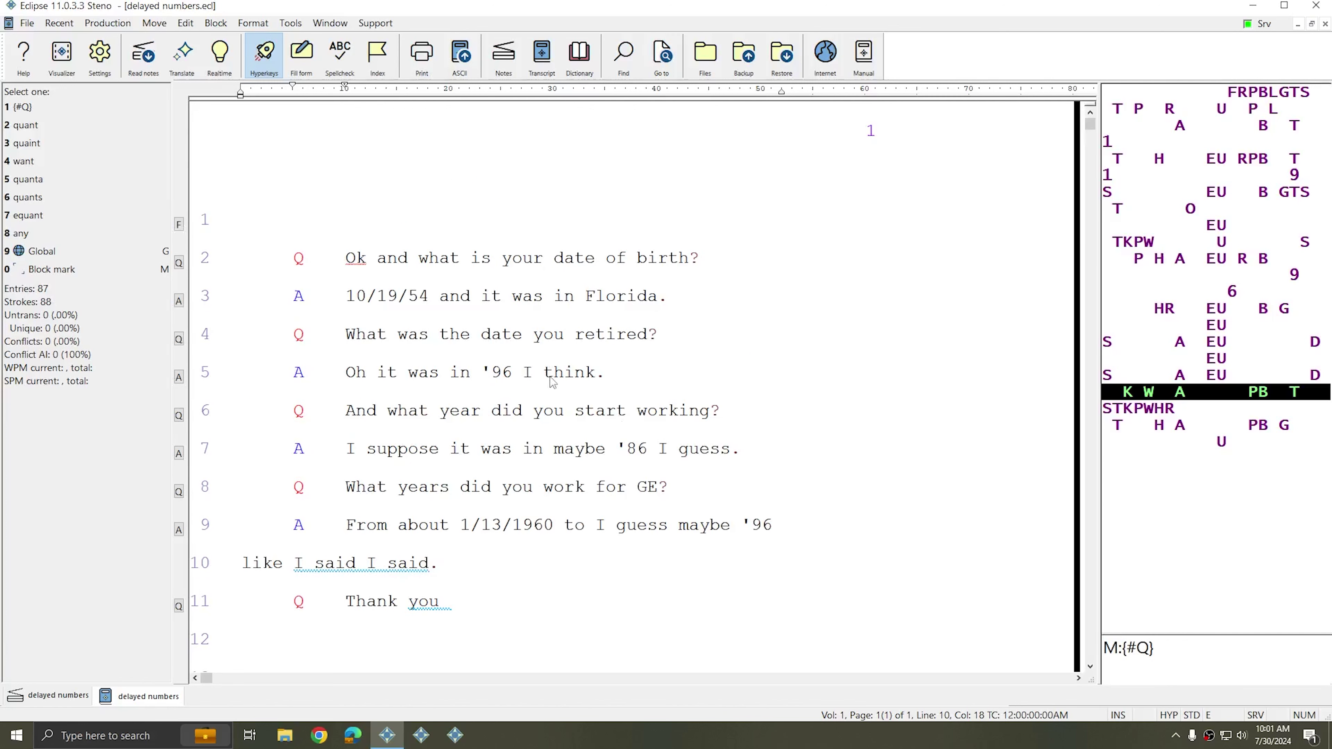
{"action": "left_click", "coordinate": [444, 411]}
{"action": "key", "text": "alt+g"}
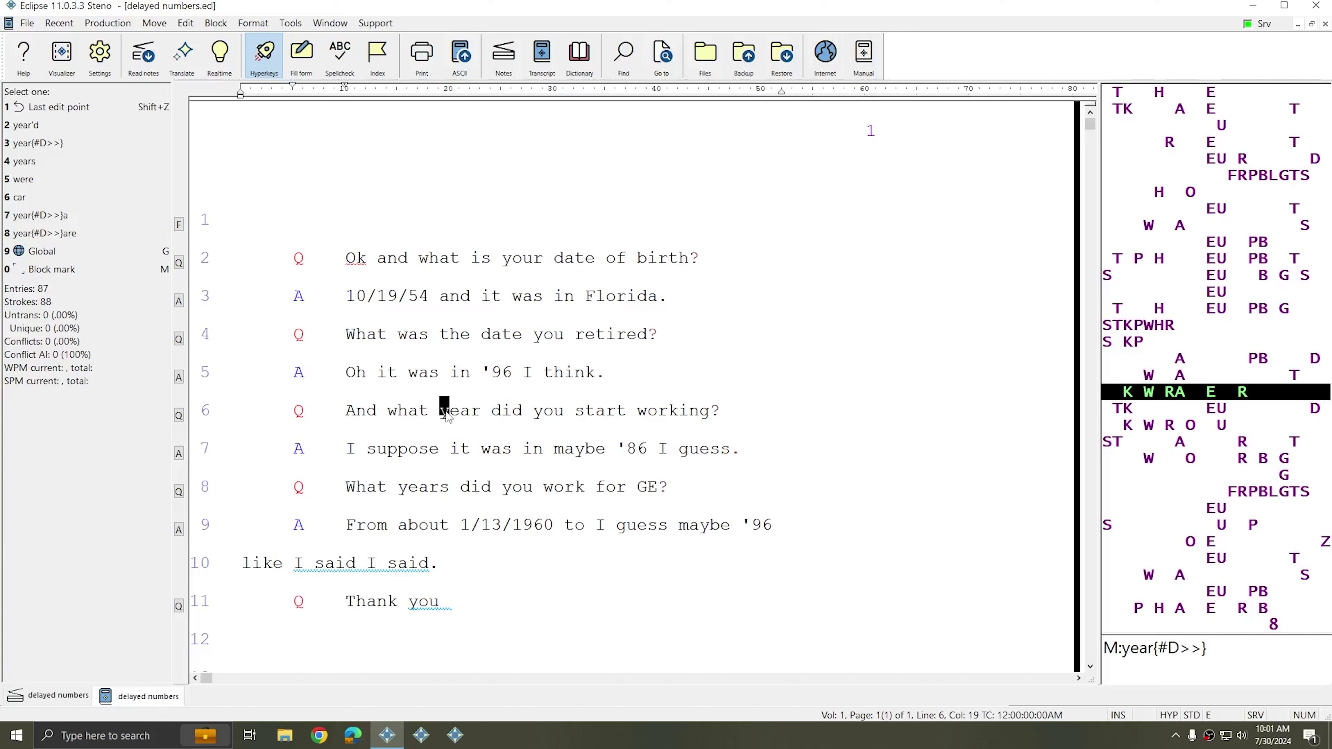
Review the strokes behind the formatted date on line 3, then the entries behind "year" on line 6 and the end of line 10
{"action": "scroll", "coordinate": [445, 411], "scroll_direction": "down", "scroll_amount": 3}
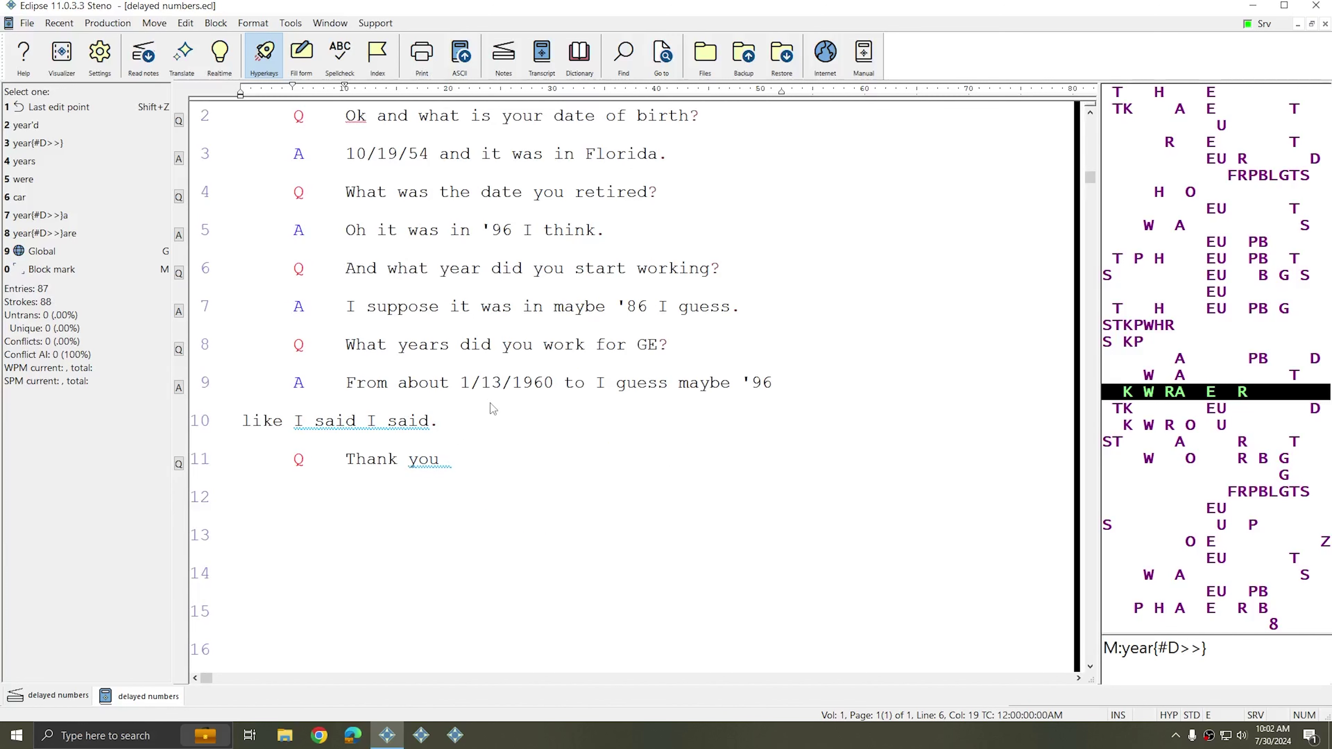
{"action": "scroll", "coordinate": [498, 400], "scroll_direction": "up", "scroll_amount": 3}
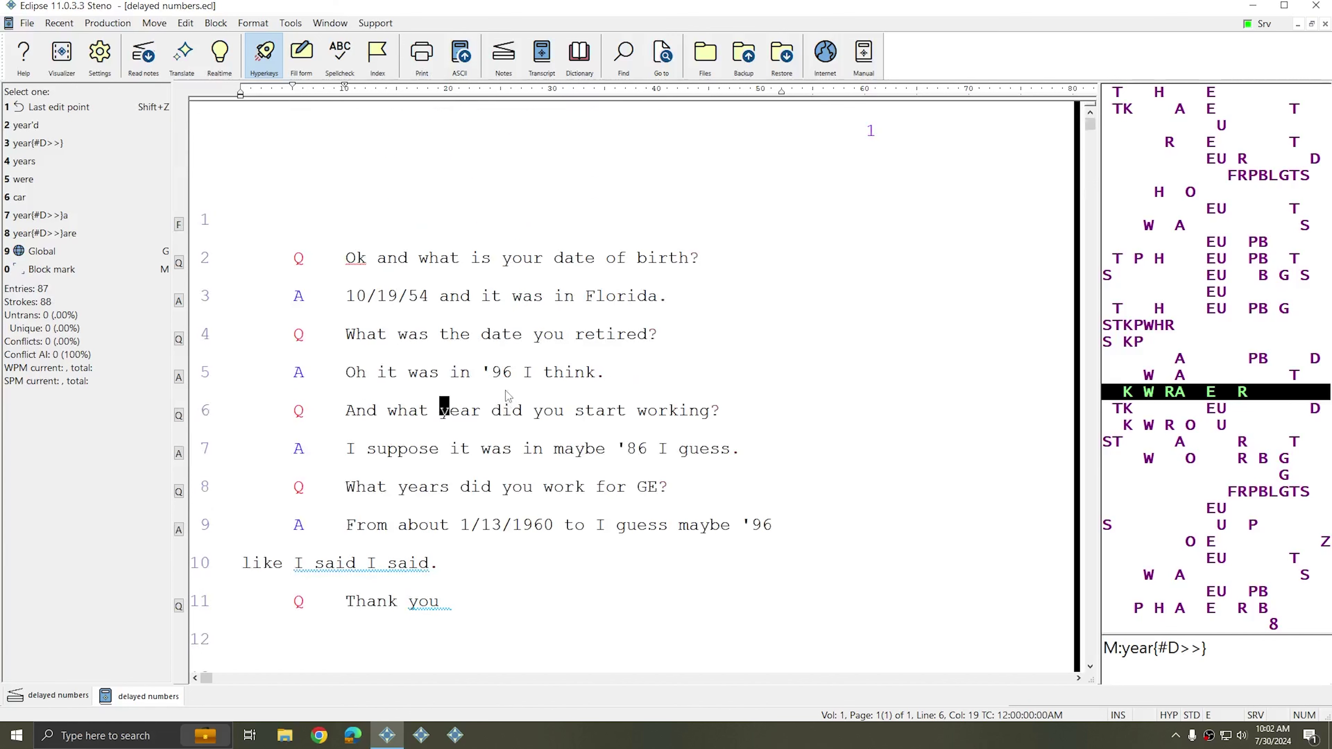
{"action": "left_click", "coordinate": [356, 297]}
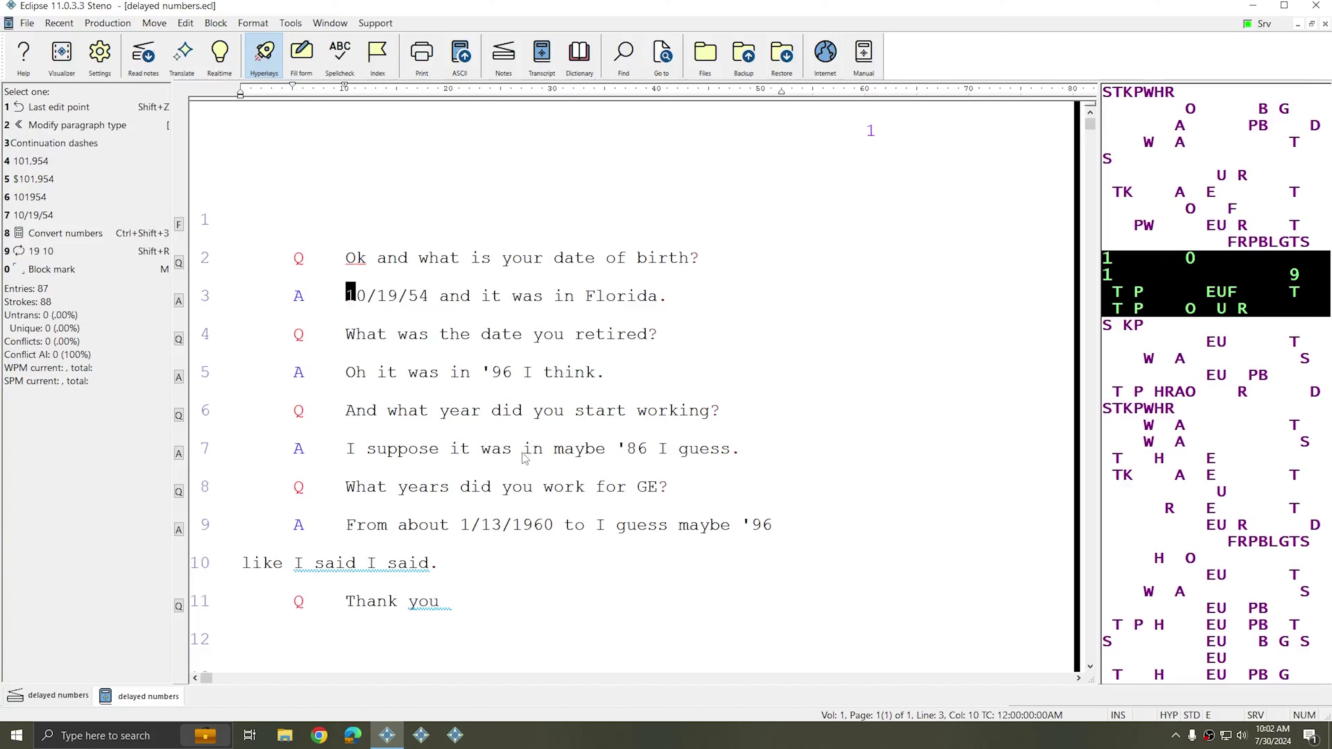
{"action": "left_click", "coordinate": [445, 412]}
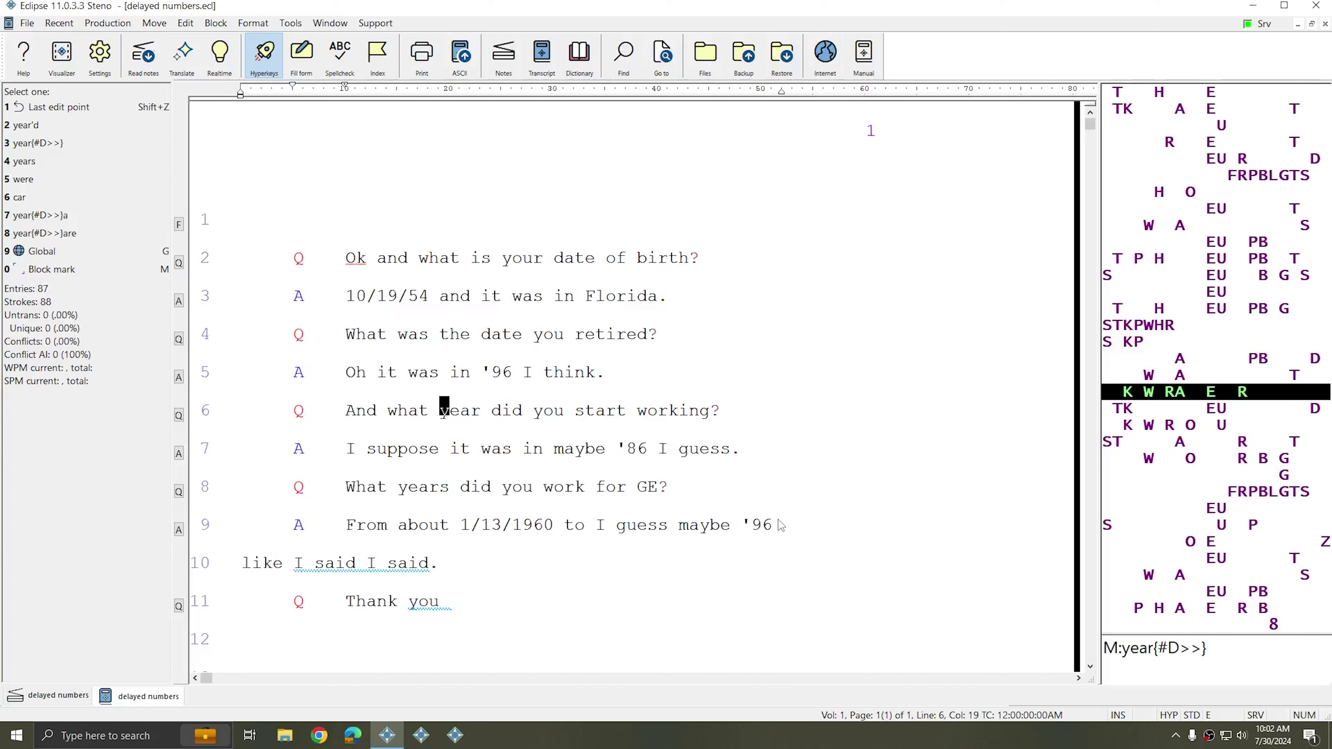
{"action": "left_click", "coordinate": [442, 566]}
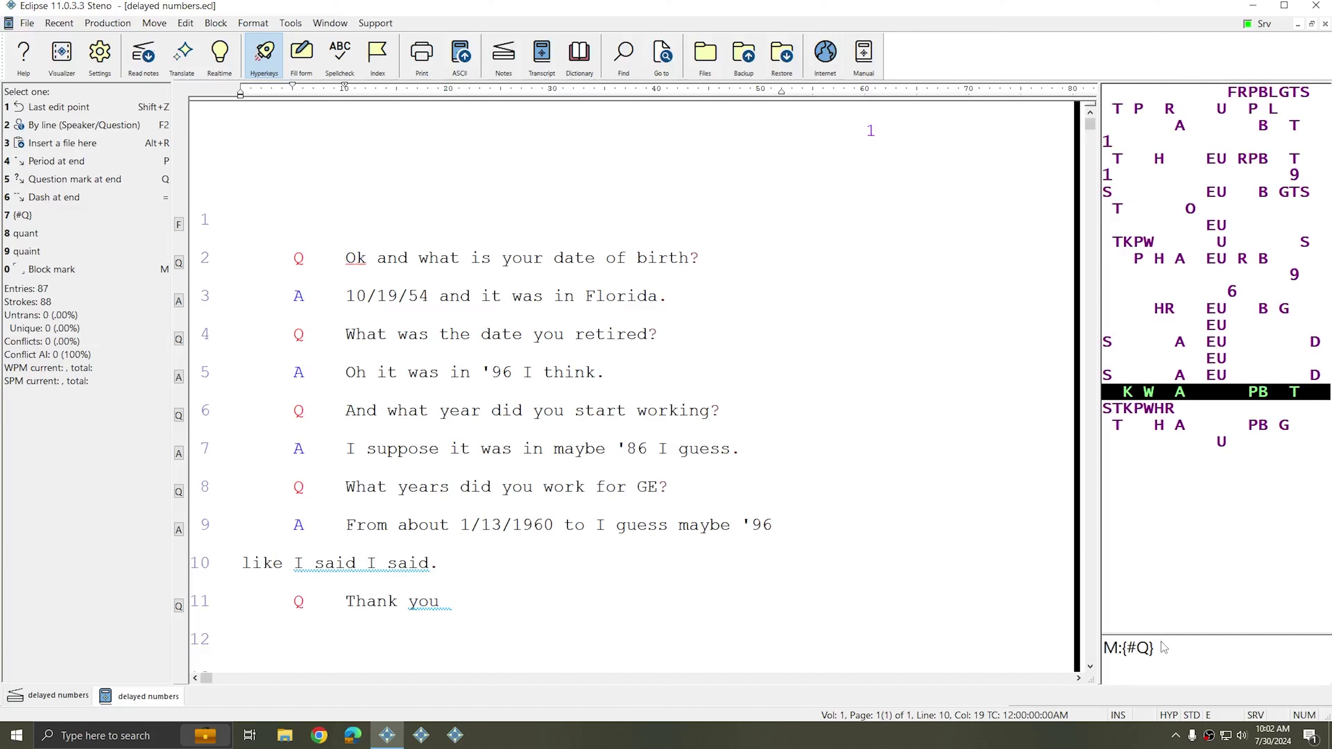
Compare the line 3 date's strokes with the dictionary entries behind "date" on line 2 and "year" on line 6
{"action": "left_click", "coordinate": [351, 300]}
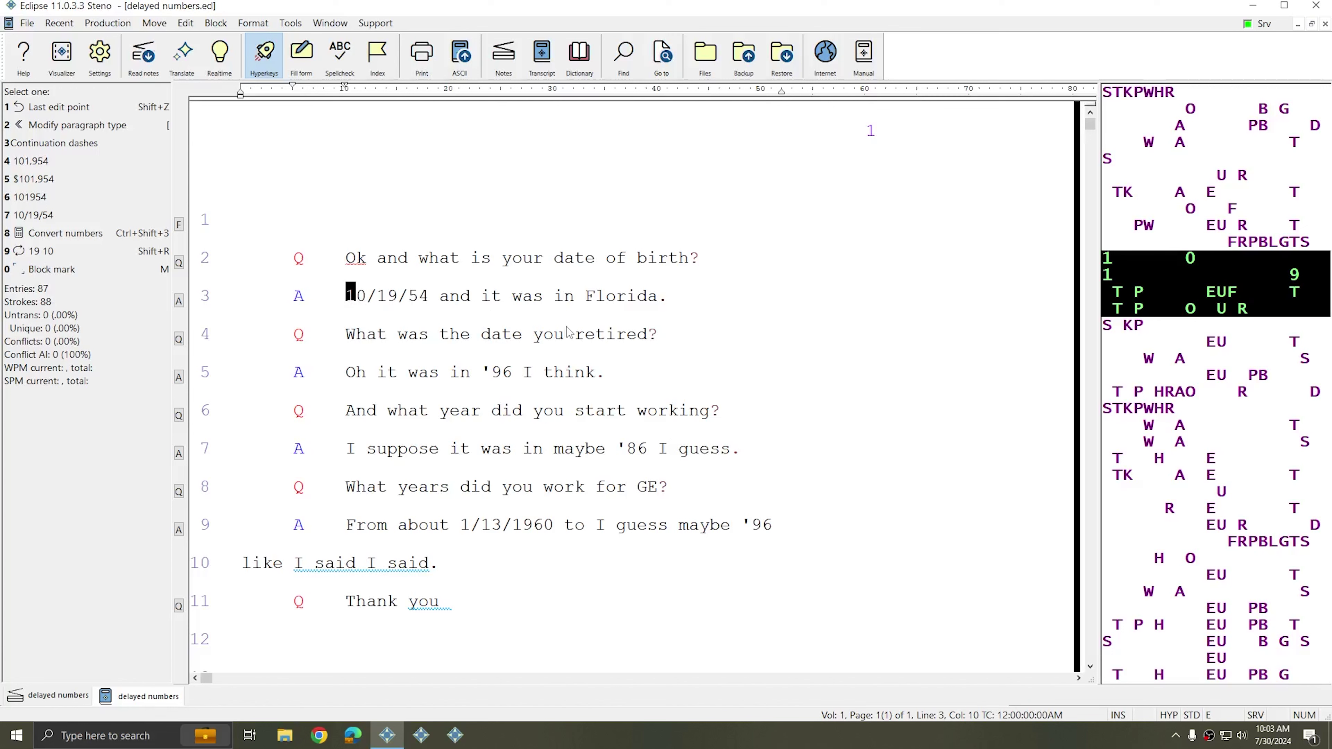
{"action": "left_click", "coordinate": [562, 260]}
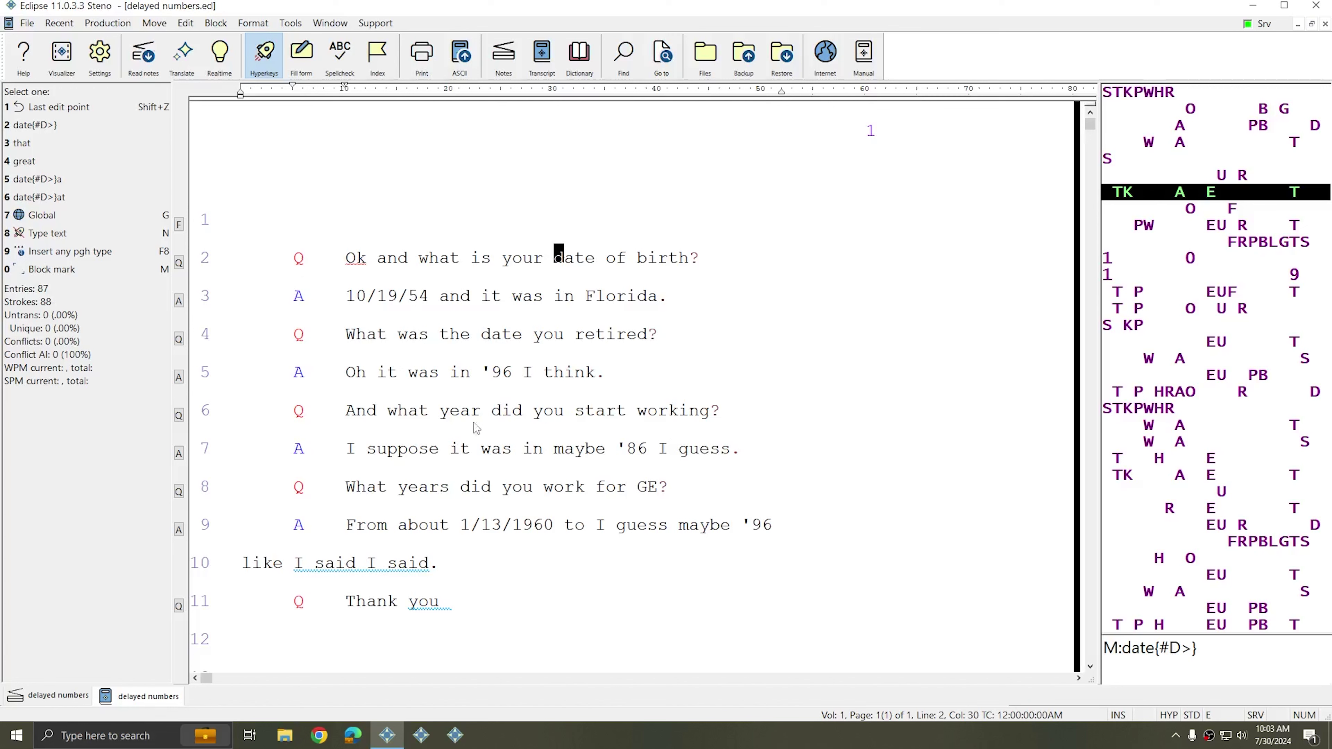
{"action": "left_click", "coordinate": [451, 415]}
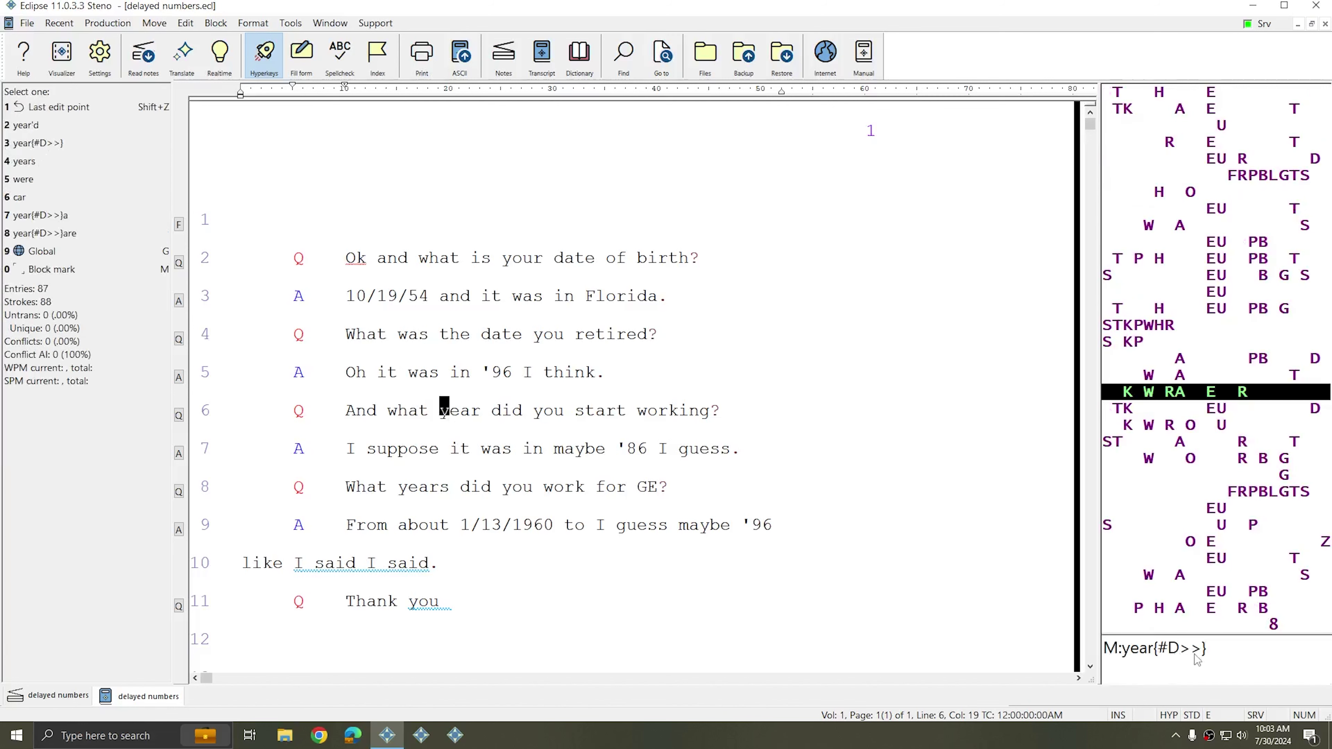